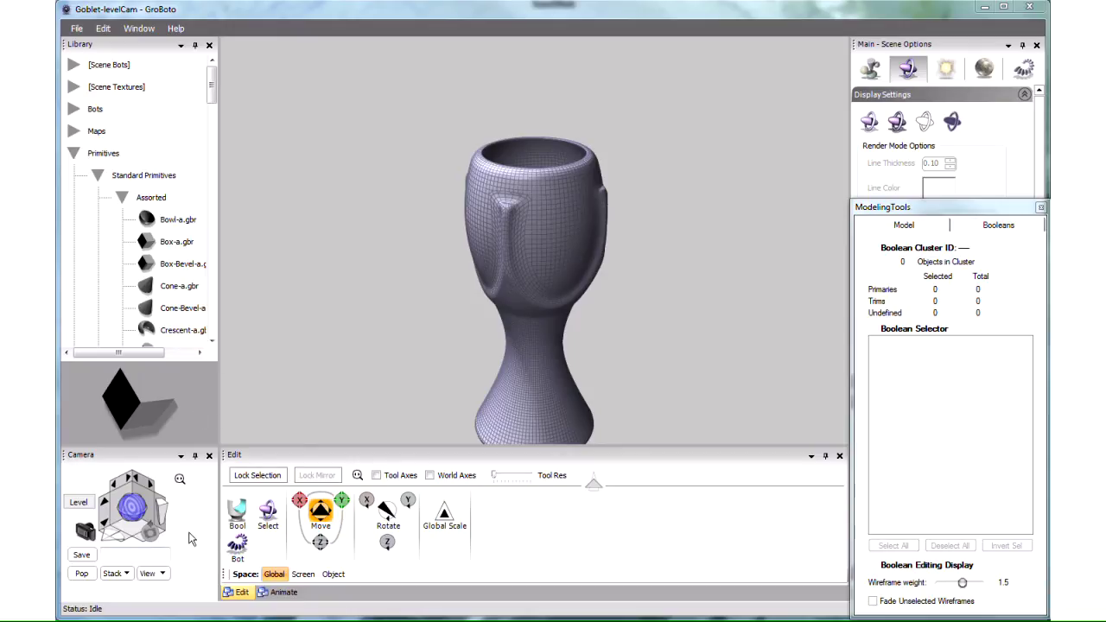
Step: Examine the meshed goblet from above and return it to the unmeshed primitive display
drag(135, 502, 135, 548)
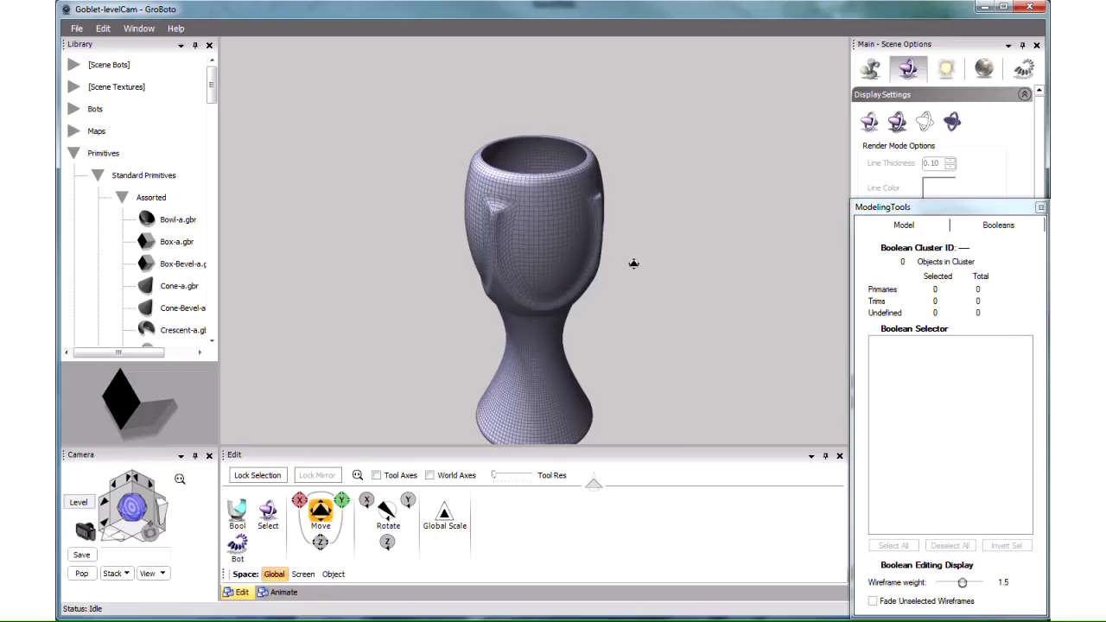
key(ctrl+z)
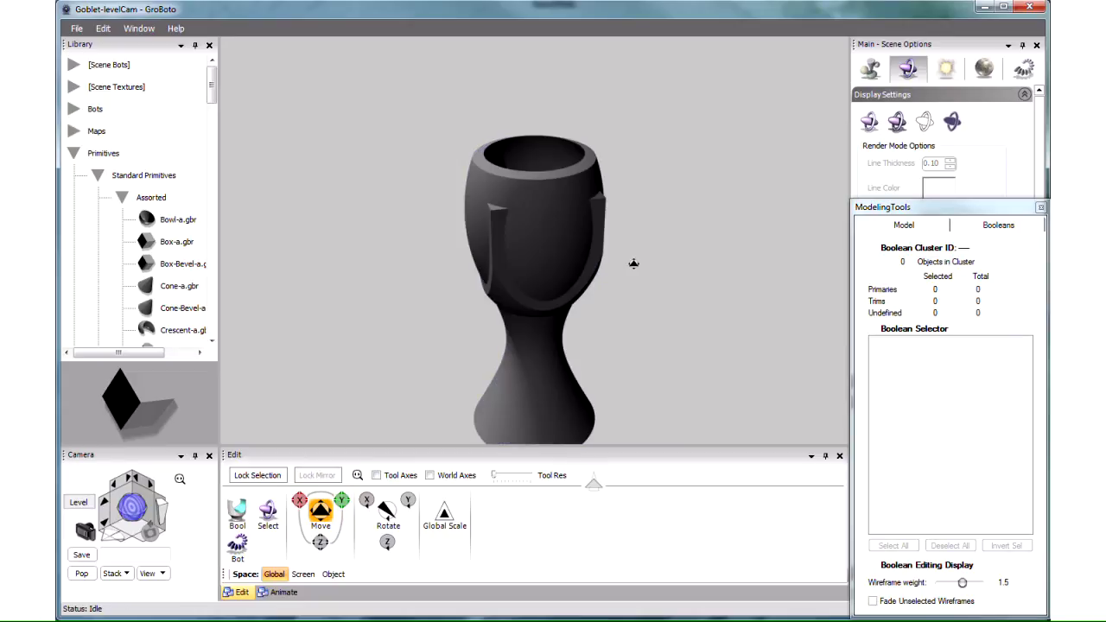
mouse_move(133, 508)
mouse_down()
mouse_move(133, 558)
mouse_move(135, 508)
mouse_up()
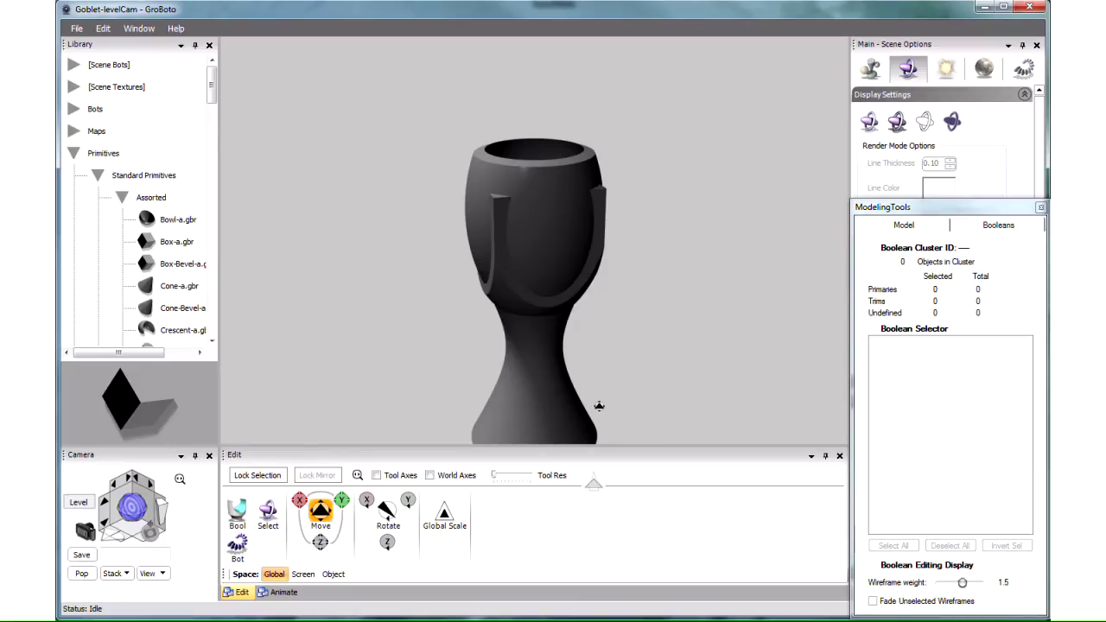
Step: Reshape the goblet's stem beside the cup by adjusting its length and bottom radius, and delete it
click(536, 383)
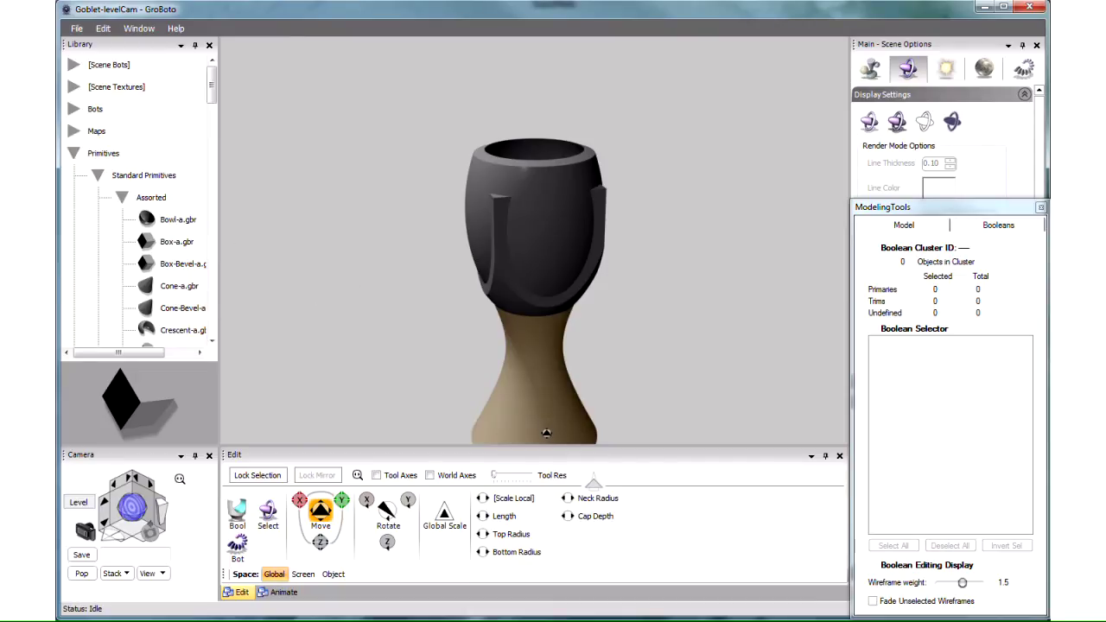
drag(533, 376, 726, 330)
click(484, 516)
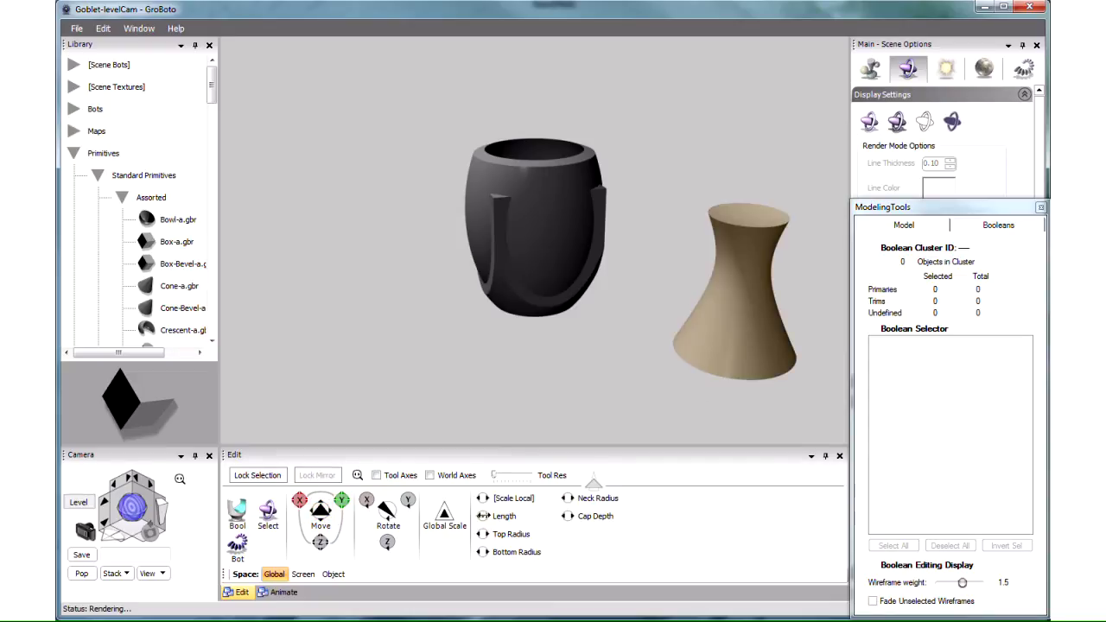
drag(503, 516, 497, 551)
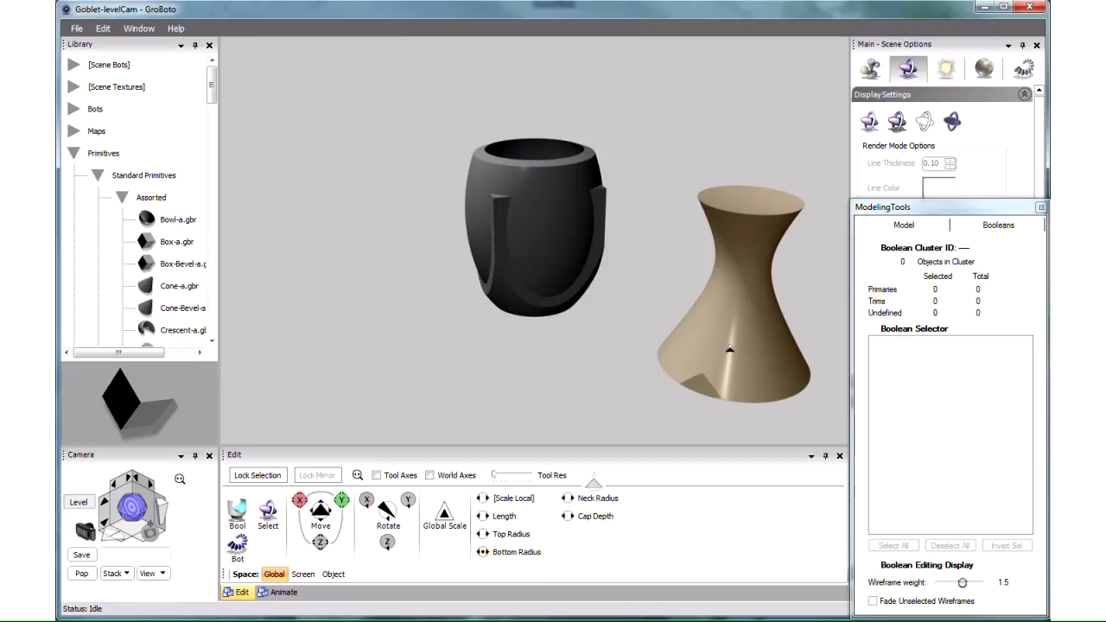
key(Delete)
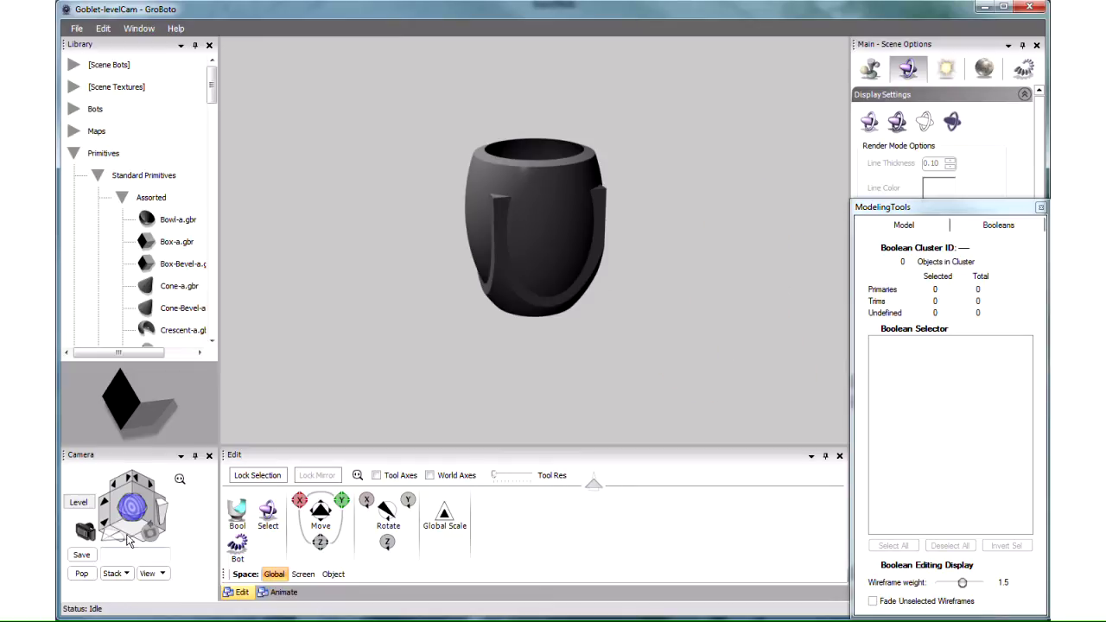
Step: Delete the Ellipsoid - Outside Body trim from the cup's Boolean cluster
drag(133, 510, 134, 524)
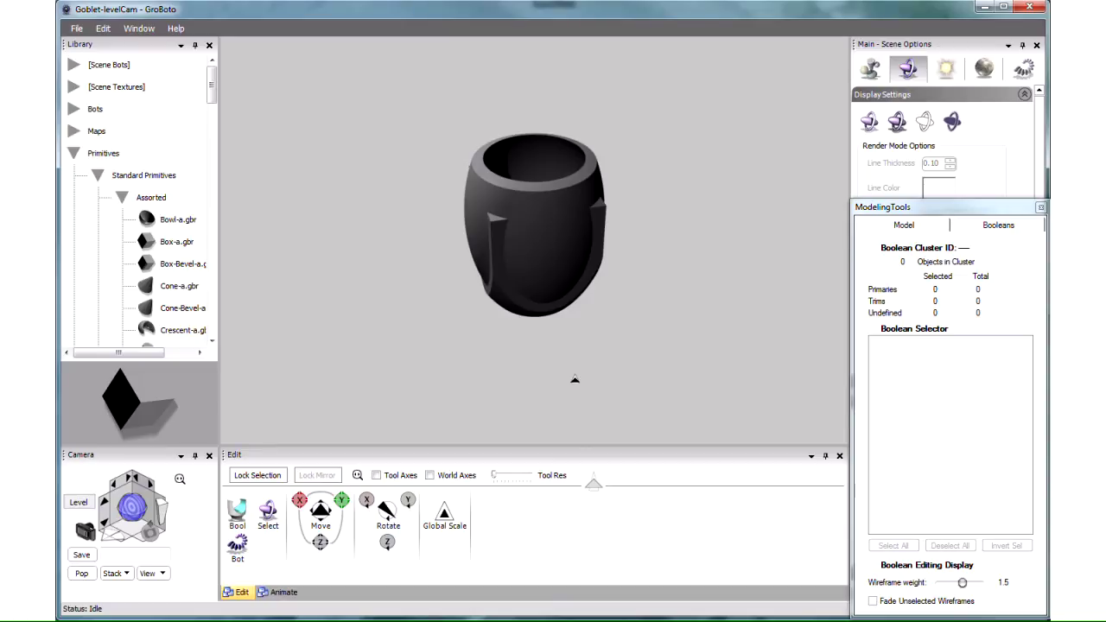
click(540, 235)
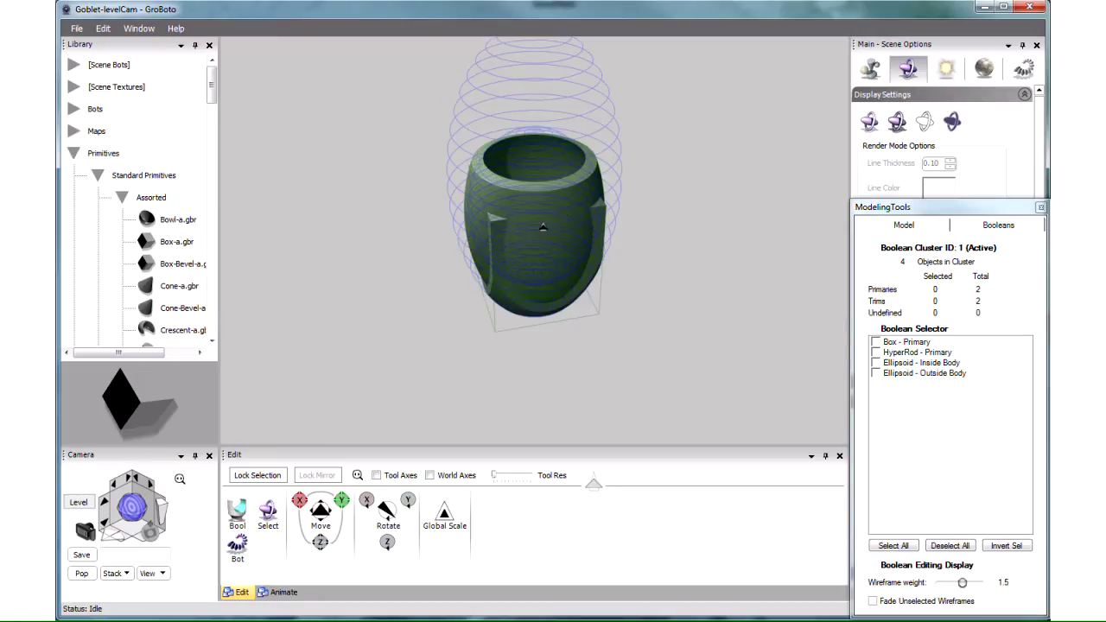
click(875, 373)
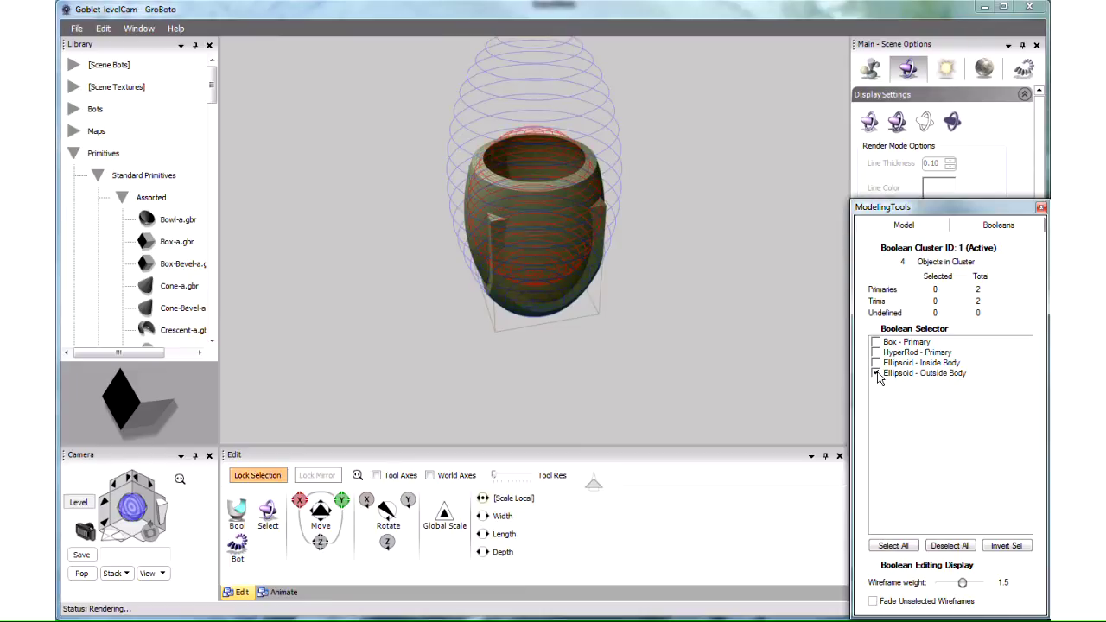
click(120, 512)
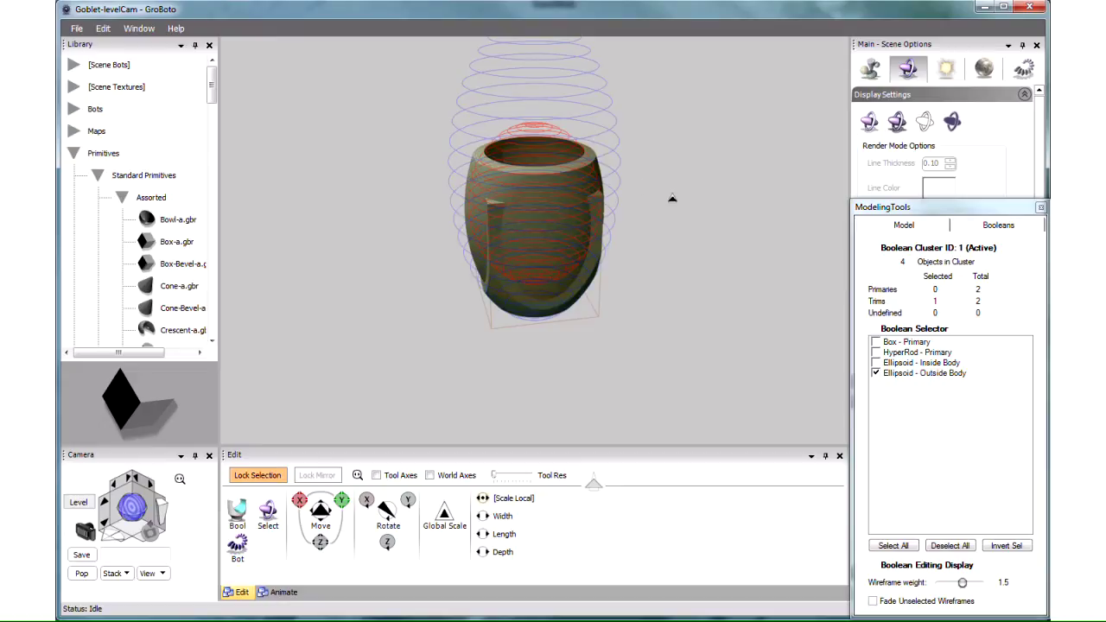
key(Delete)
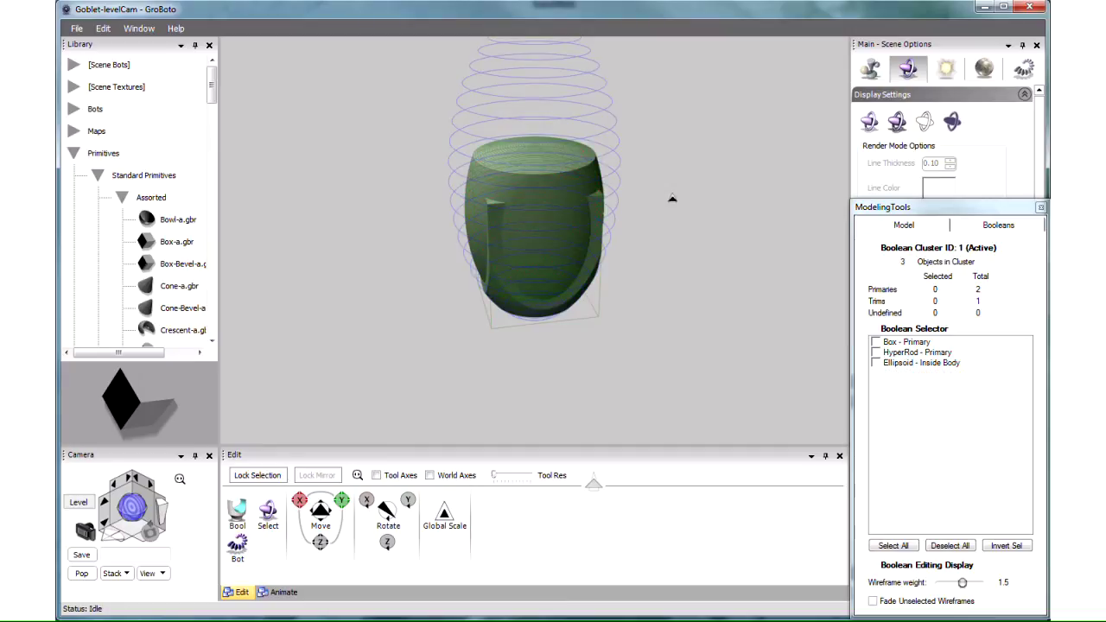
Step: Delete the Ellipsoid - Inside Body trim from the cup's Boolean cluster
click(132, 509)
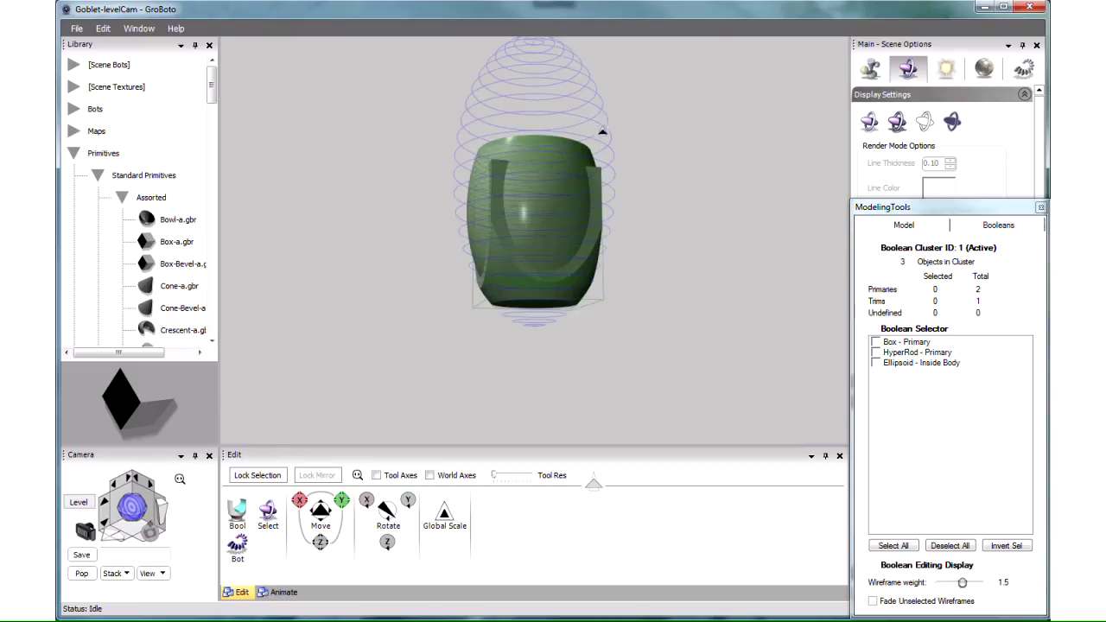
click(876, 363)
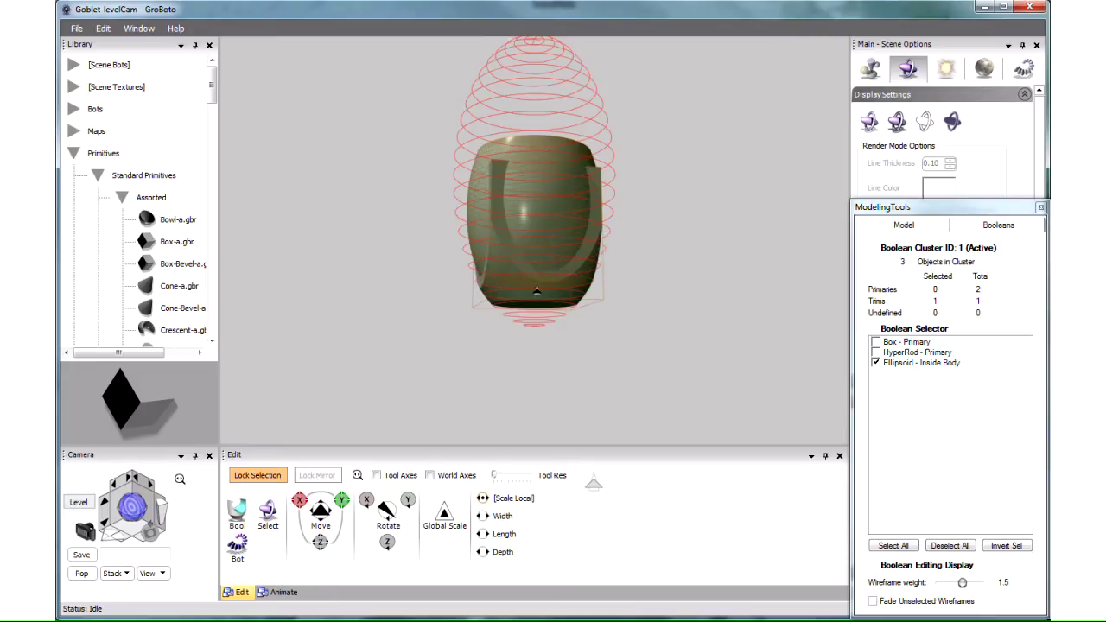
key(Delete)
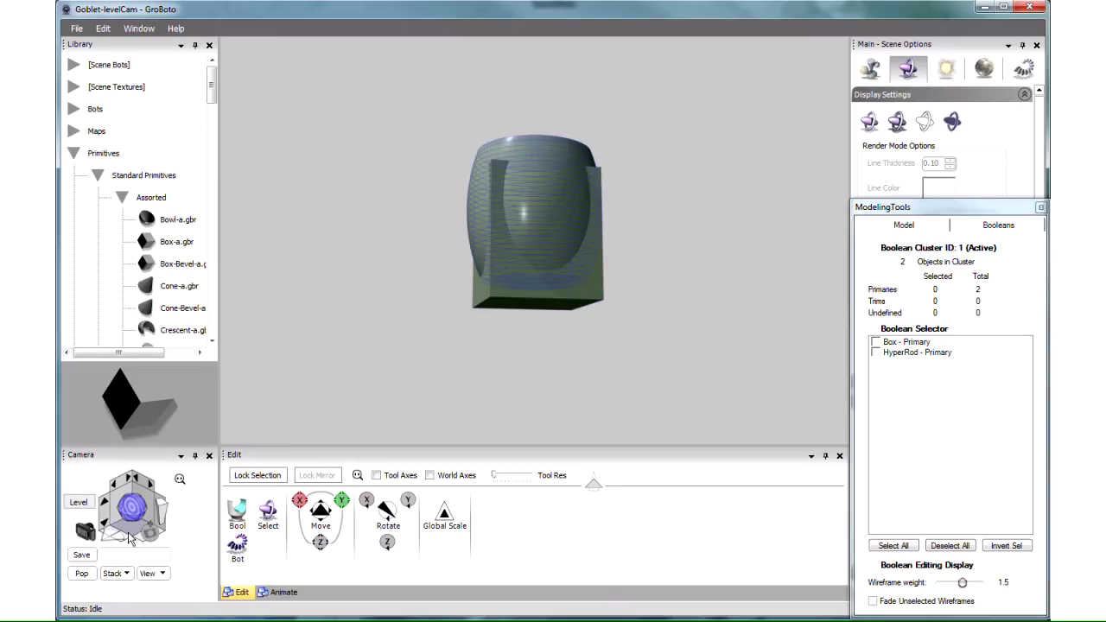
Step: Move the HyperRod primary out beside the box, widen its top radius slightly and narrow its neck radius into an hourglass shape
drag(134, 508, 133, 513)
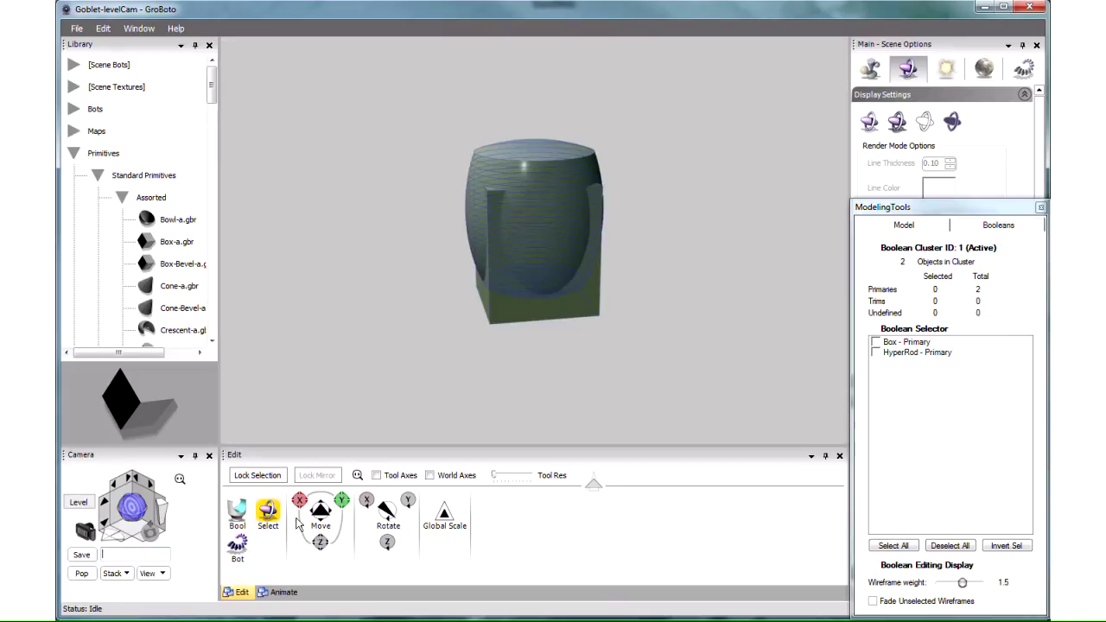
click(319, 511)
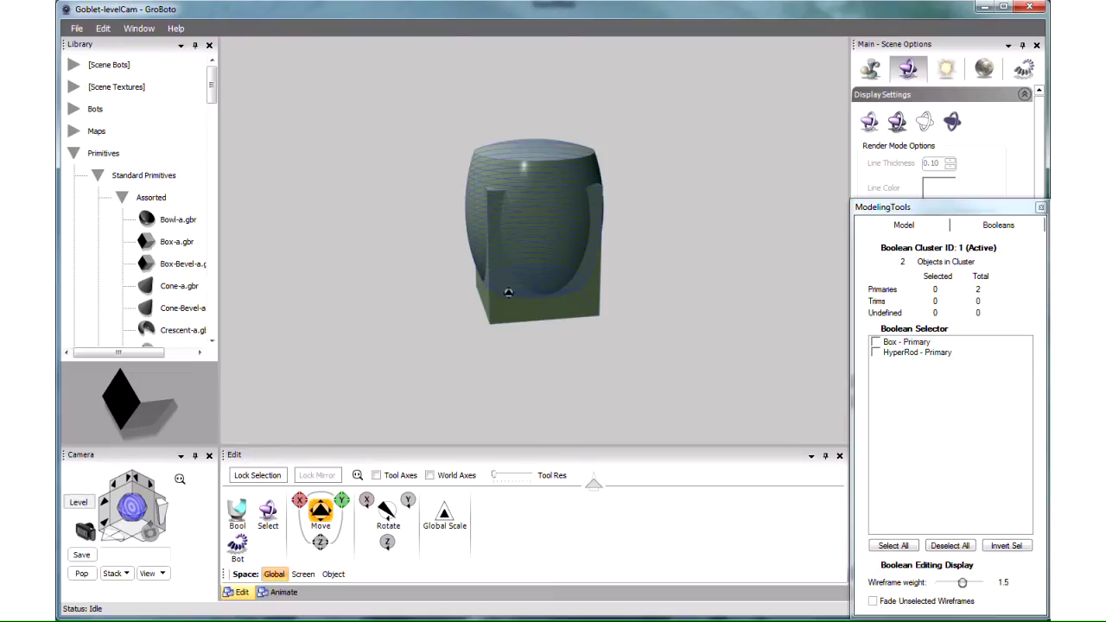
click(541, 228)
drag(541, 229, 366, 245)
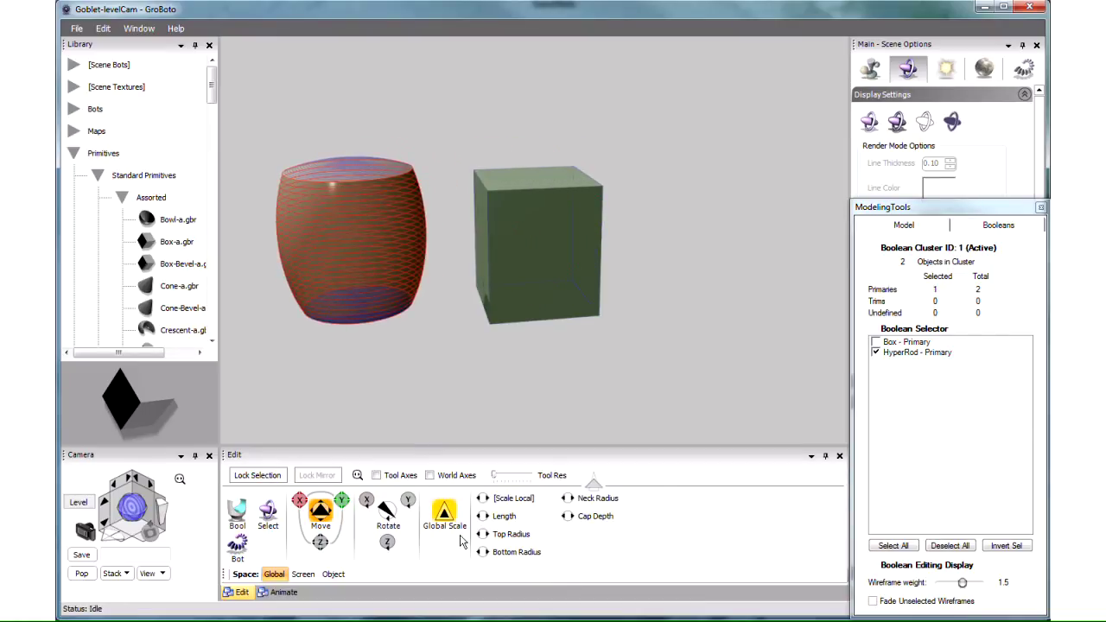
drag(483, 534, 486, 534)
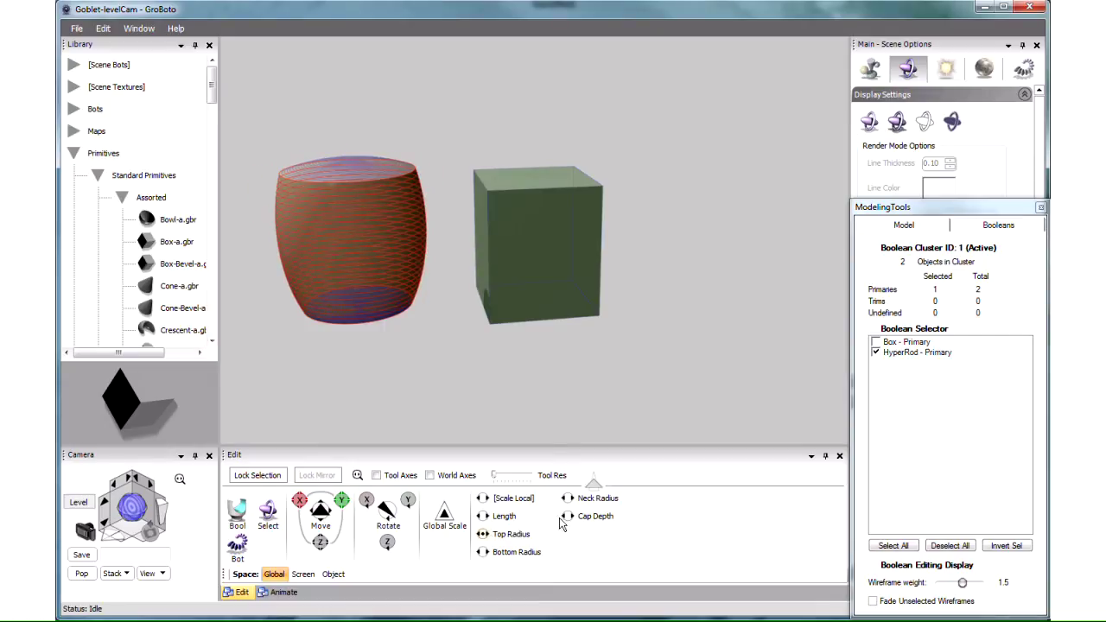
drag(567, 499, 541, 501)
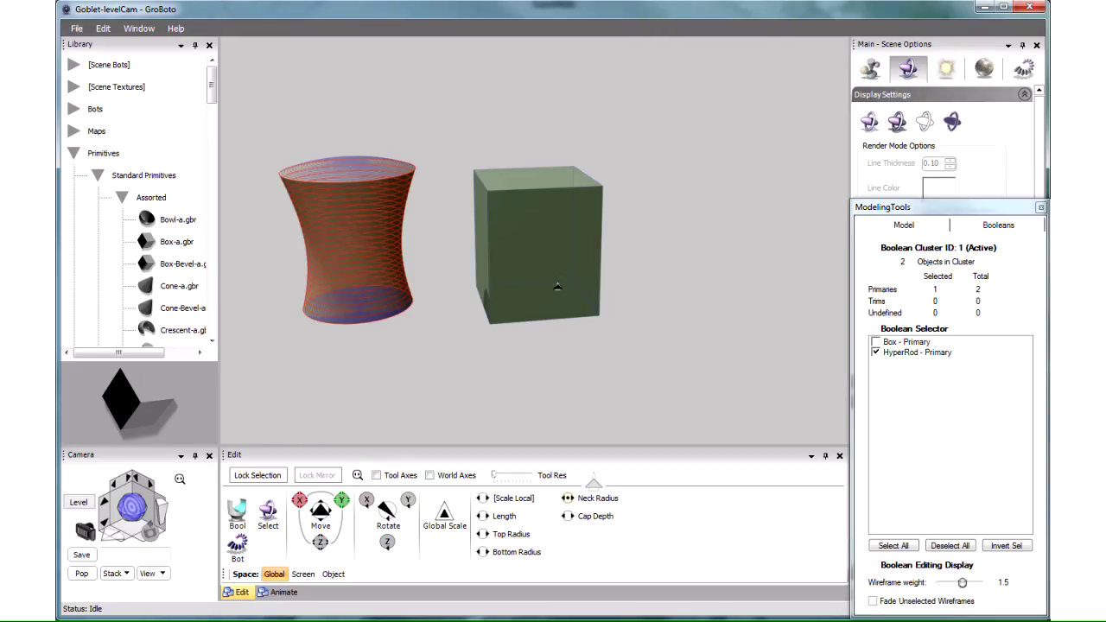
Step: Revert the document to its last saved version, discarding all changes
click(76, 30)
click(101, 123)
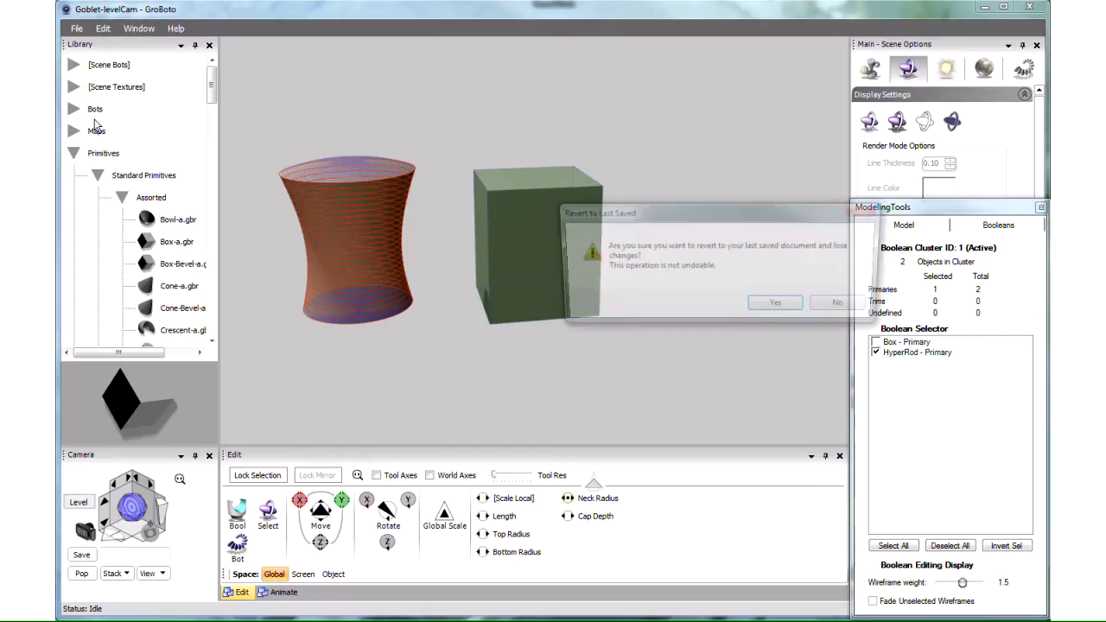
click(778, 306)
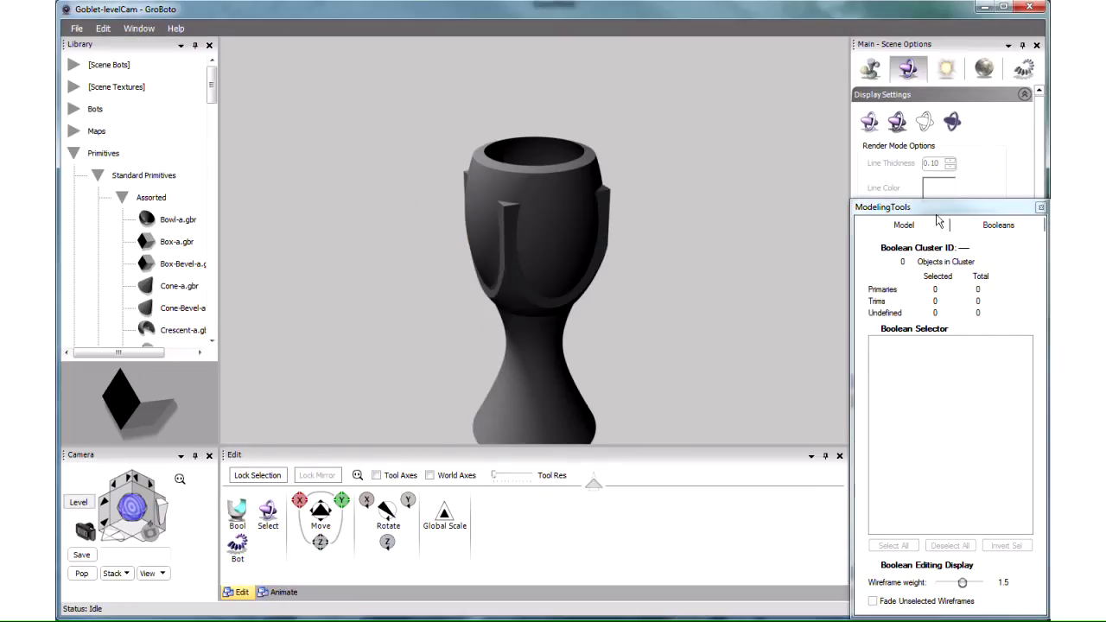
click(948, 71)
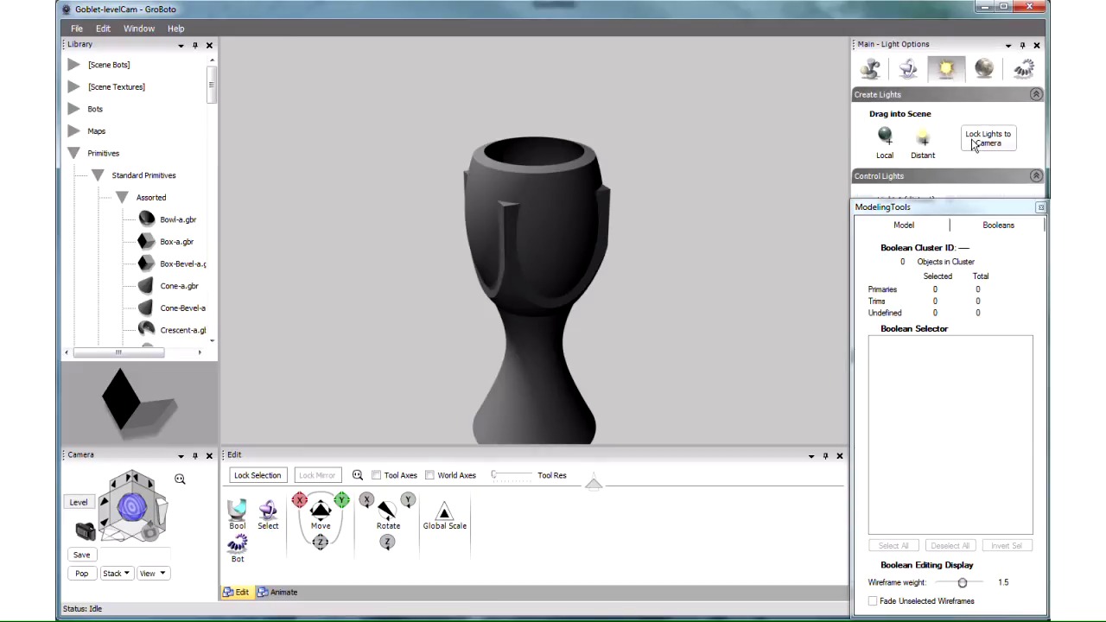
click(910, 71)
Step: Activate the Move tool and examine the goblet's mesh from different angles before returning to the primitive display
click(321, 511)
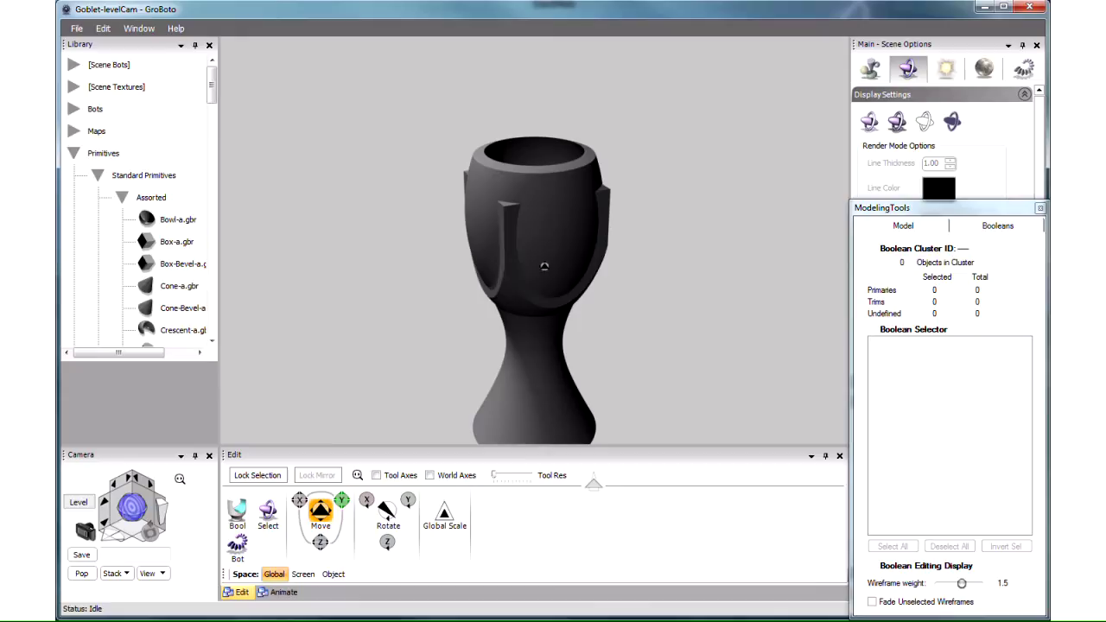
click(544, 266)
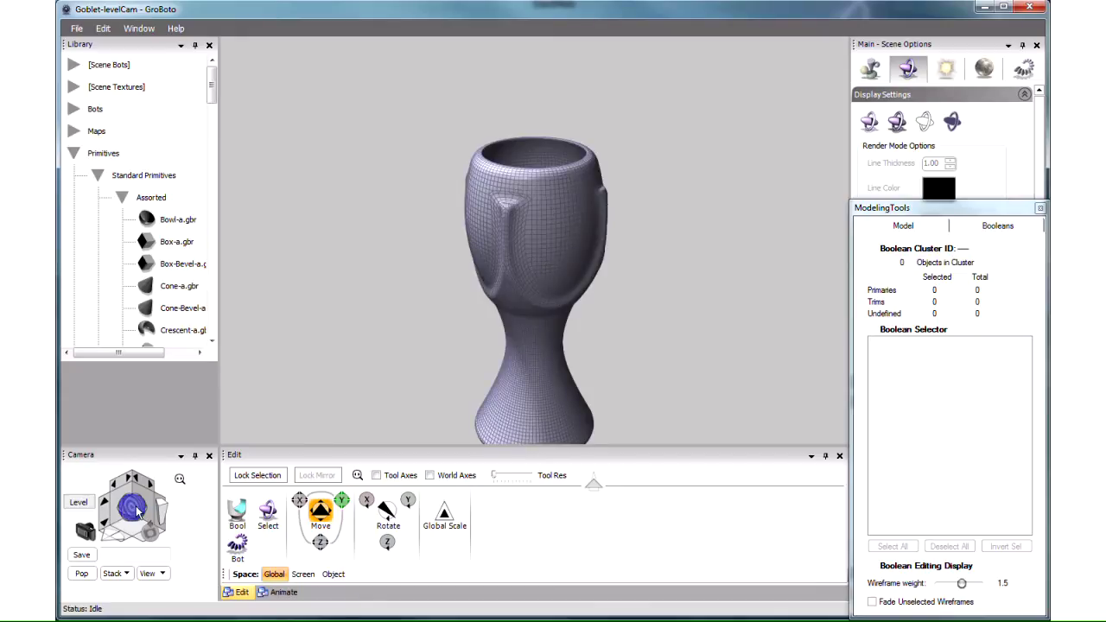
drag(134, 508, 133, 484)
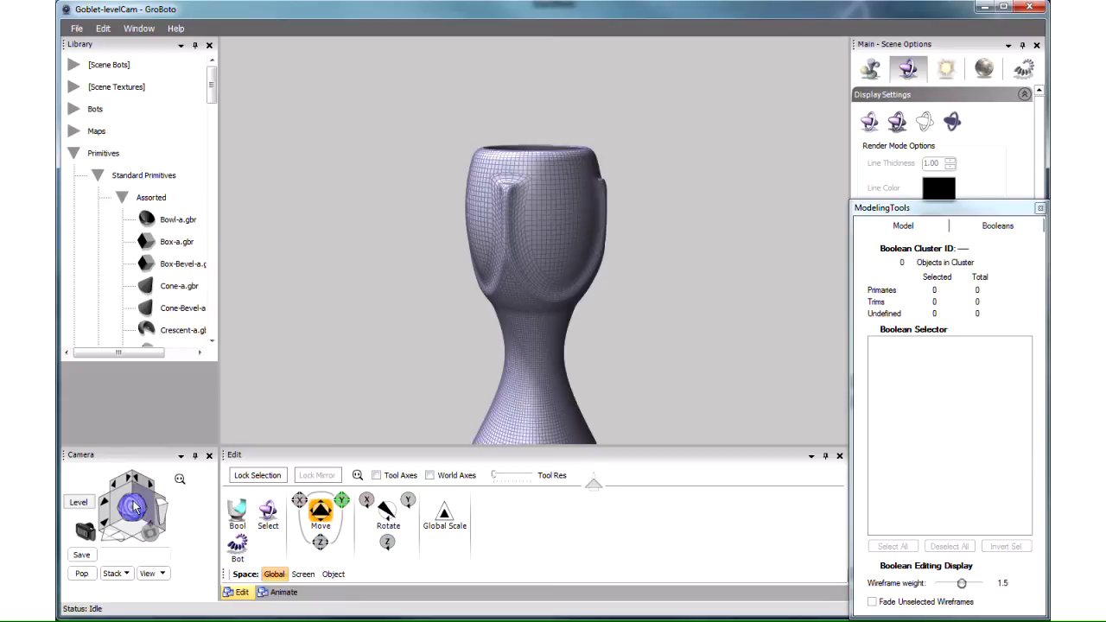
drag(128, 510, 130, 517)
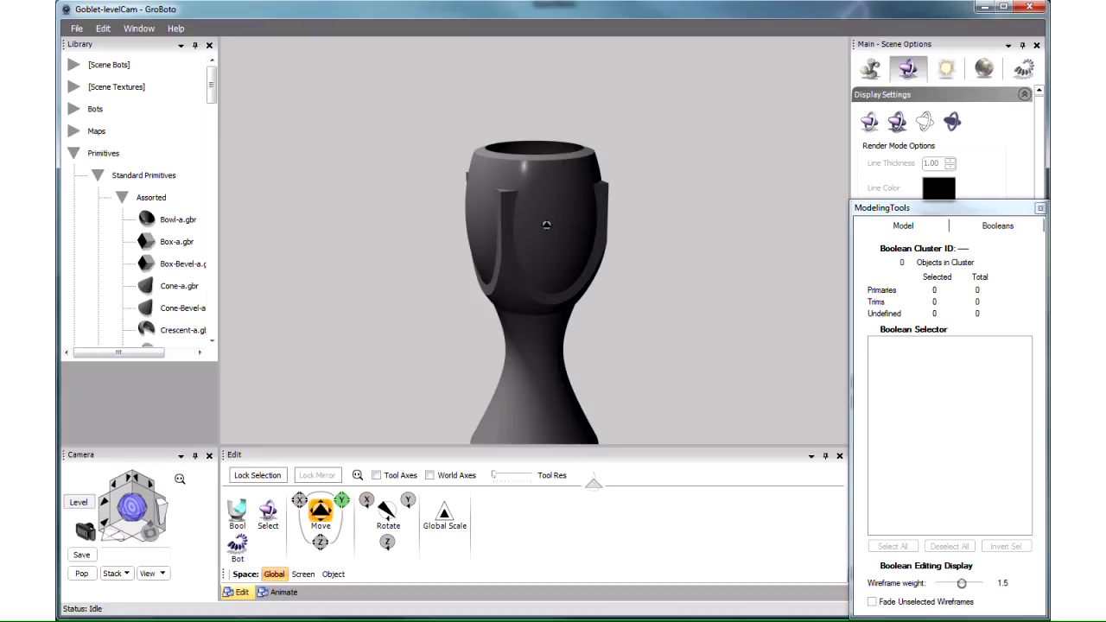
Step: Lower the Box primary of the cup's Boolean cluster along the global Y axis and show the rebuilt goblet mesh
click(546, 225)
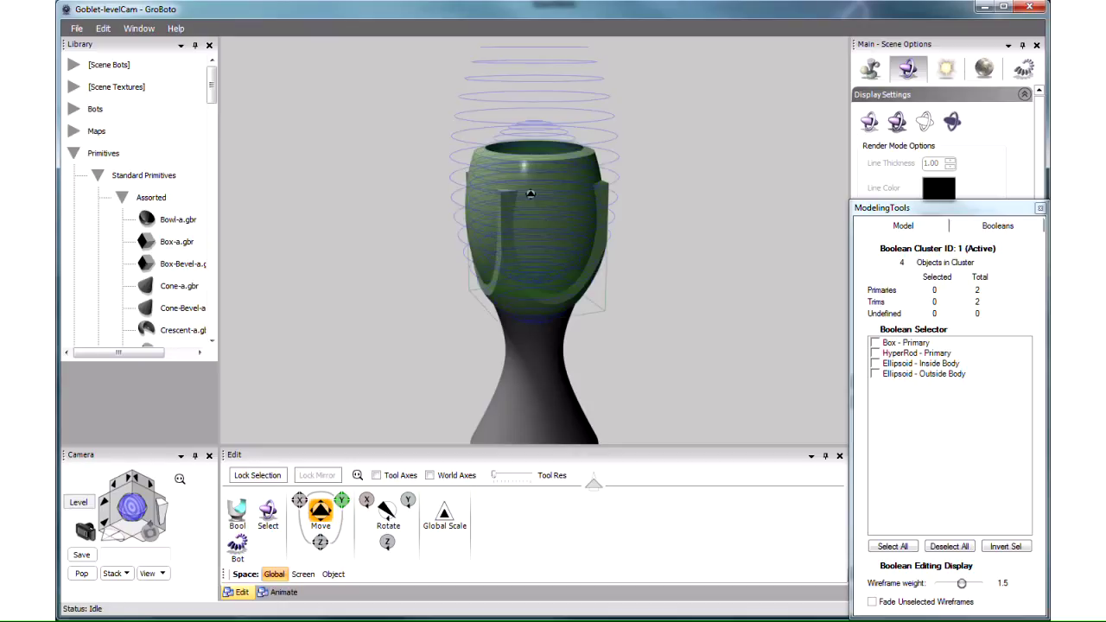
click(140, 510)
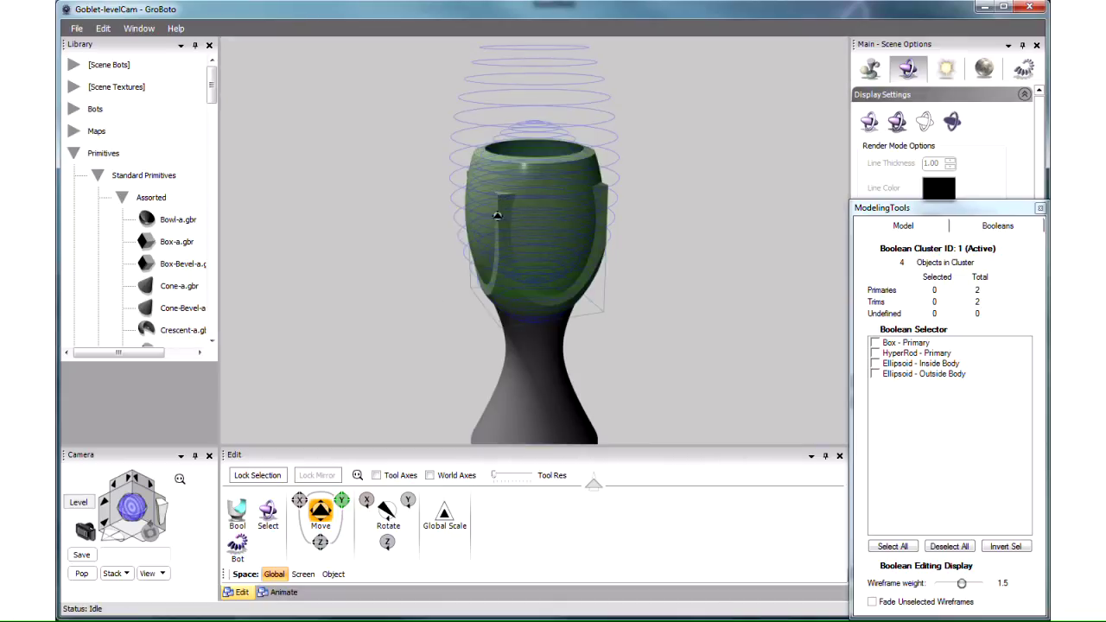
click(876, 344)
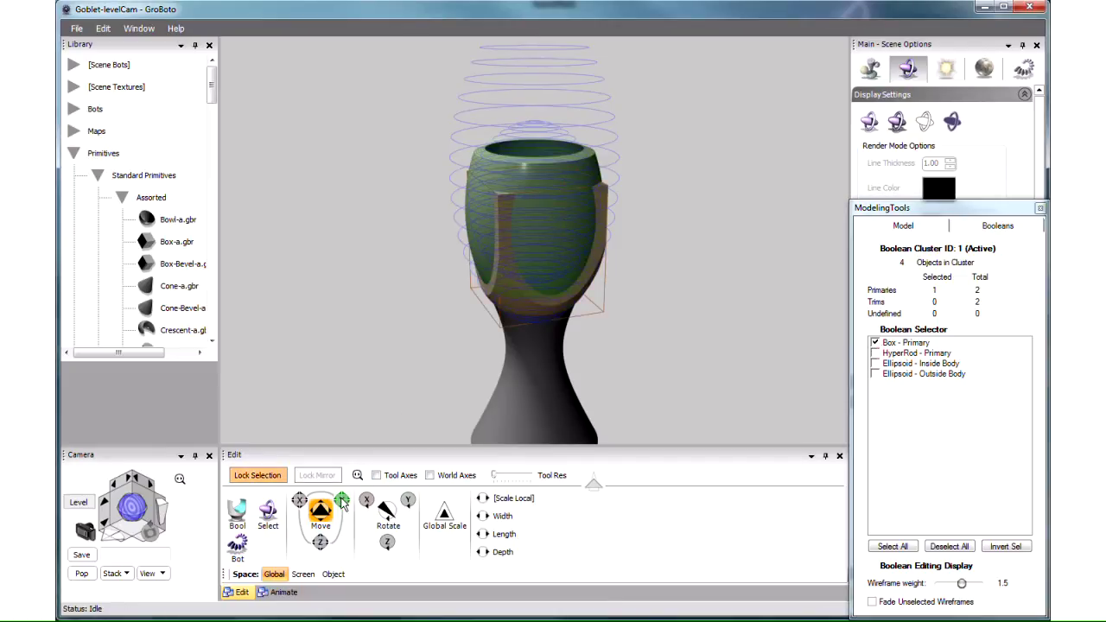
drag(343, 504, 342, 544)
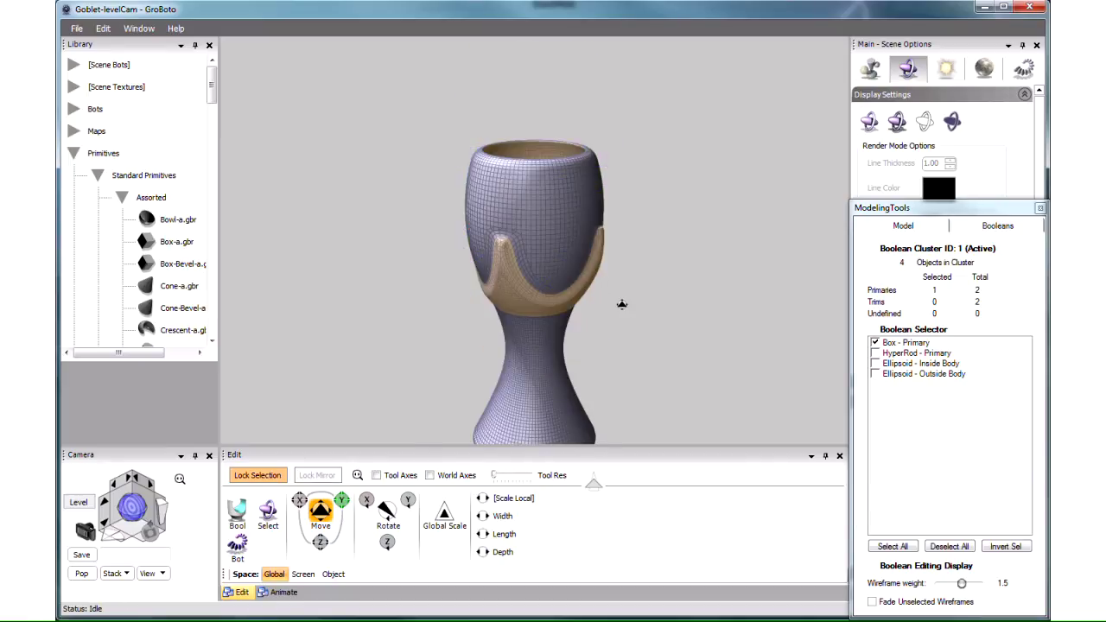
click(877, 343)
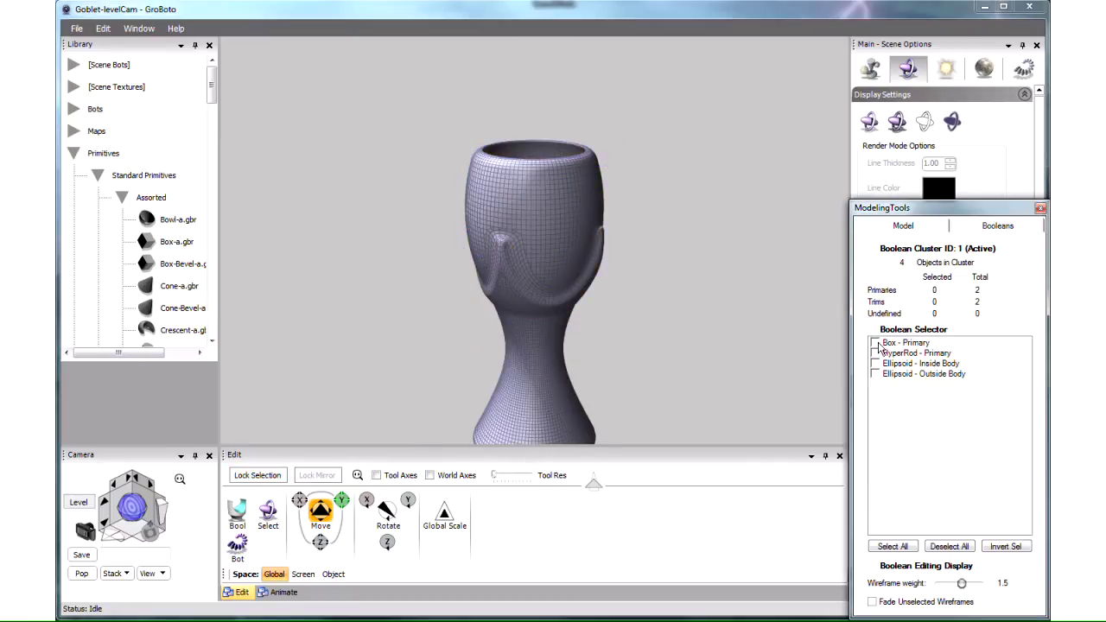
mouse_move(137, 511)
mouse_down()
mouse_move(137, 484)
mouse_move(136, 511)
mouse_up()
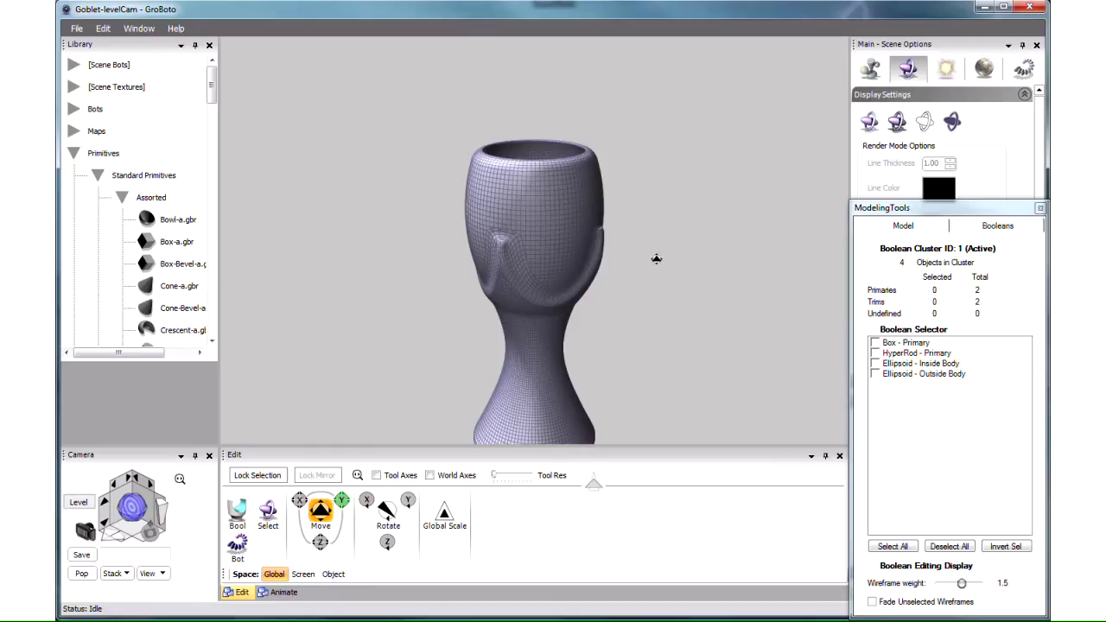
Step: Raise the Box primary of the cup's Boolean cluster along the global Y axis
click(542, 243)
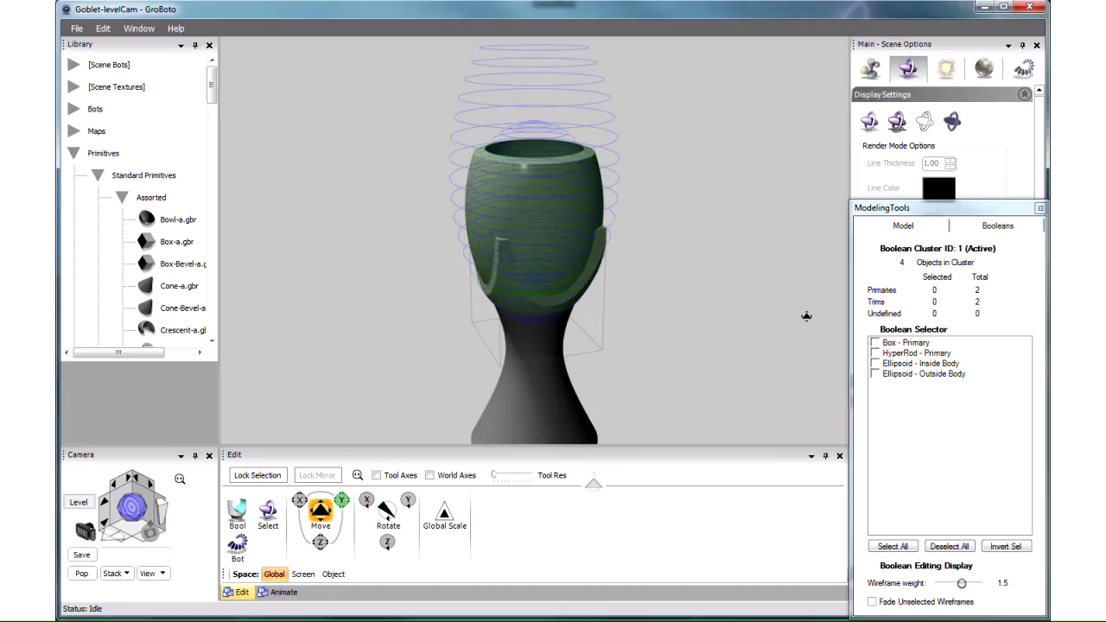
click(876, 343)
drag(344, 504, 345, 471)
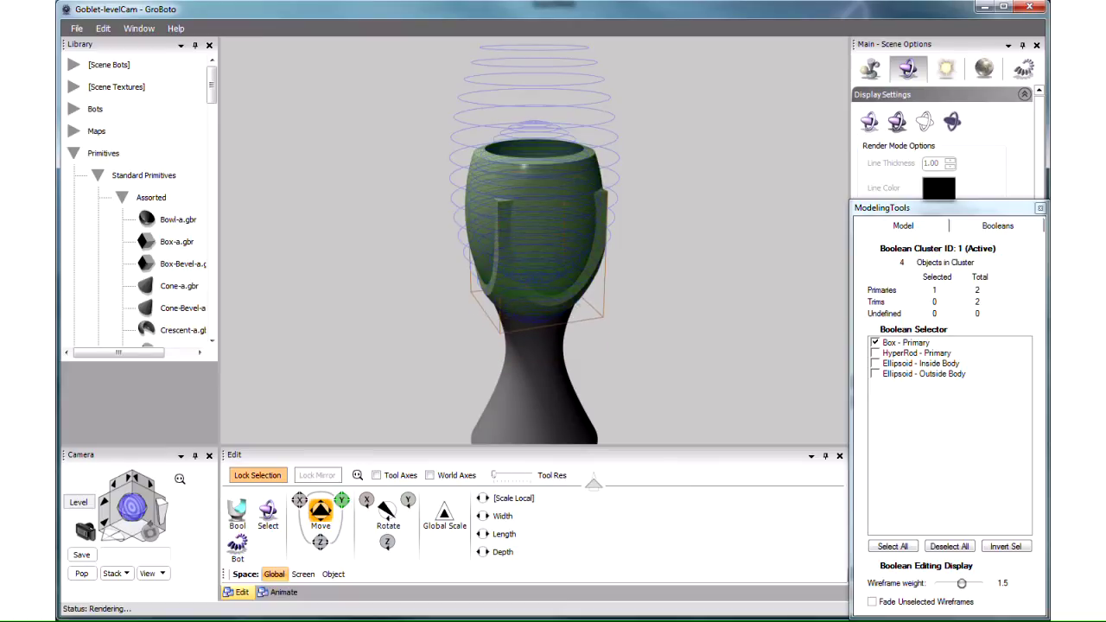
Step: Switch the display to outlined shading and replace the Box selection with the Ellipsoid - Inside Body trim, seen nearly side-on
click(896, 123)
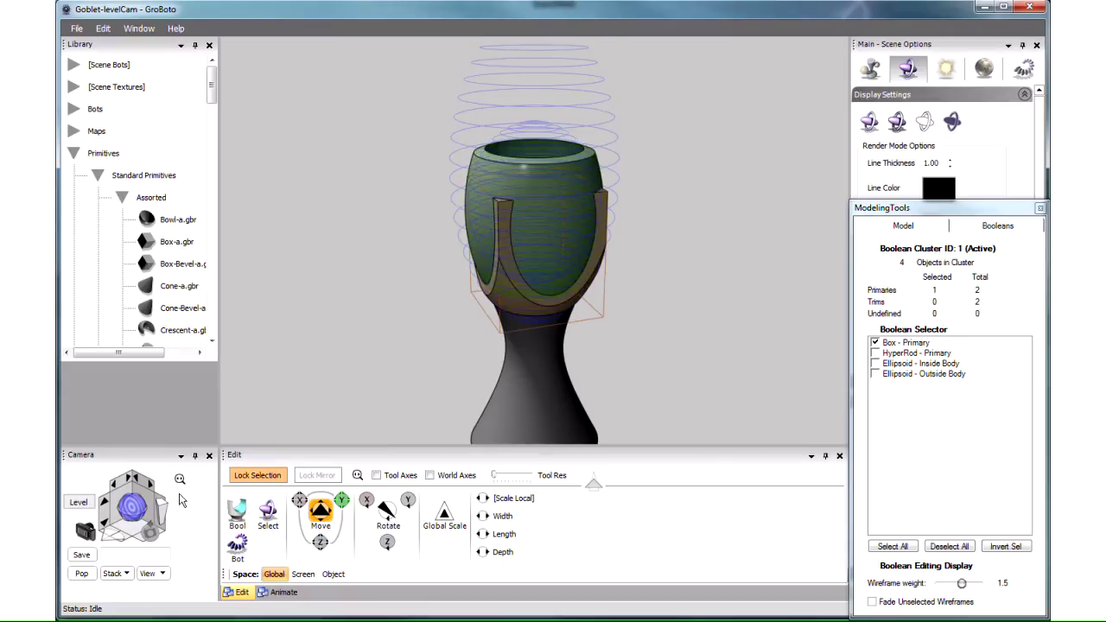
click(132, 508)
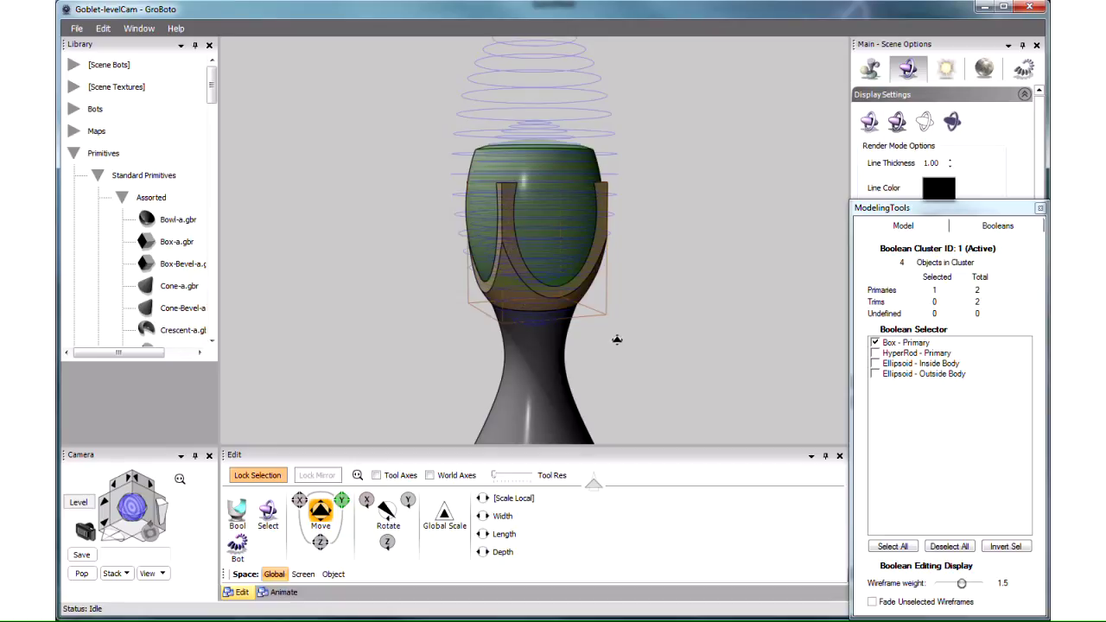
click(876, 342)
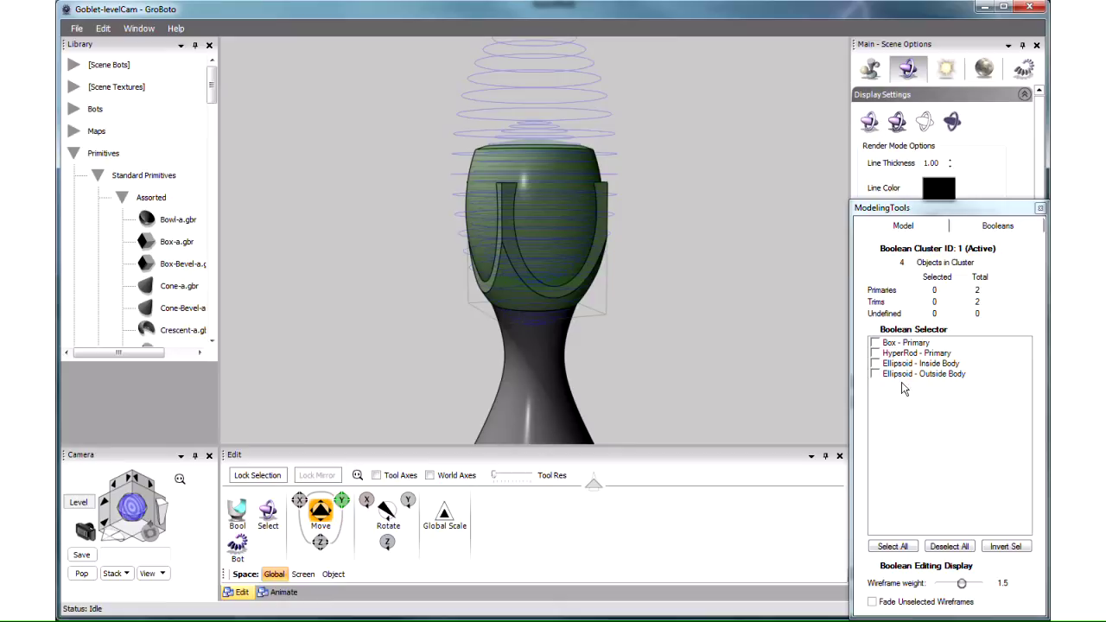
click(876, 363)
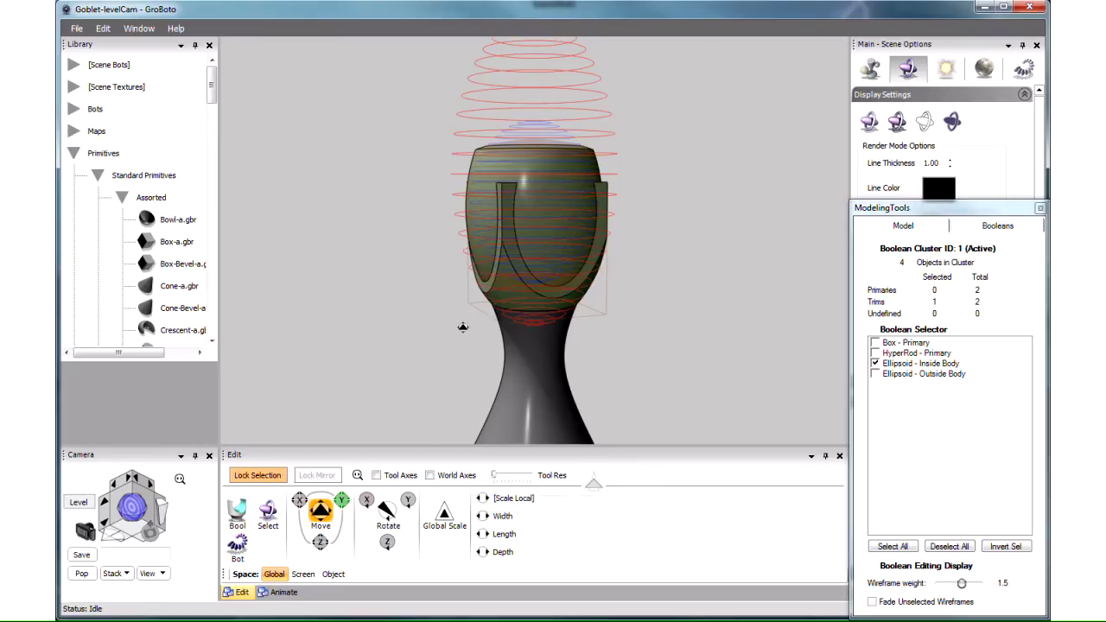
Step: Shrink the inside-body Ellipsoid with Global Scale and lower it along the global Y axis, using a higher tool resolution for finer adjustments
click(445, 515)
mouse_move(445, 517)
mouse_down()
mouse_move(446, 543)
mouse_move(445, 532)
mouse_up()
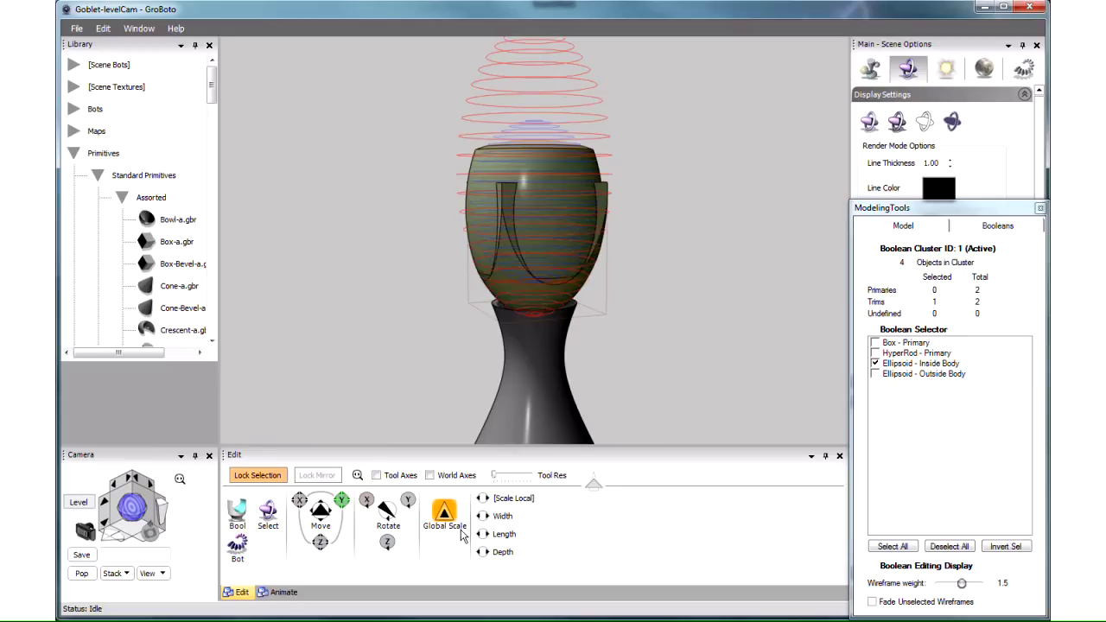
mouse_move(340, 501)
mouse_down()
mouse_move(339, 525)
mouse_move(340, 510)
mouse_up()
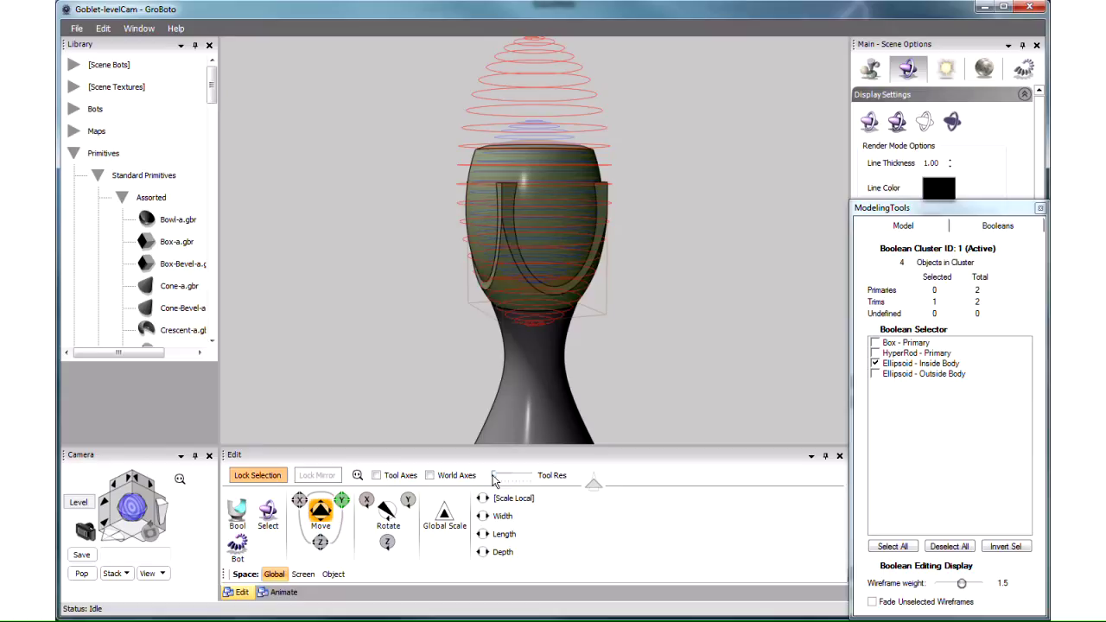
drag(493, 480, 504, 481)
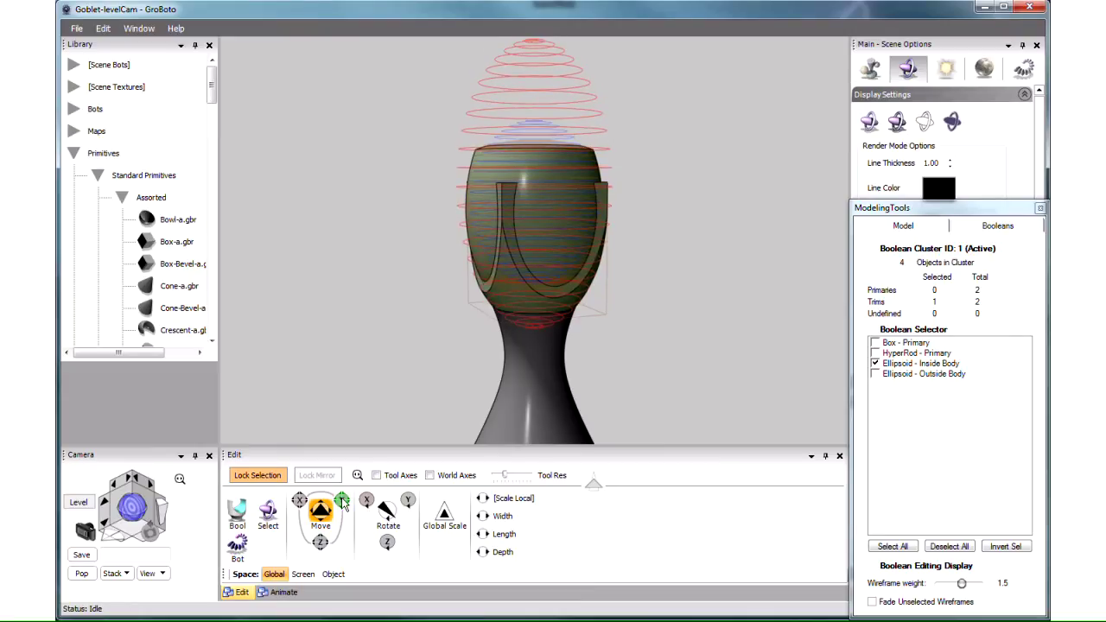
click(443, 515)
drag(443, 515, 443, 536)
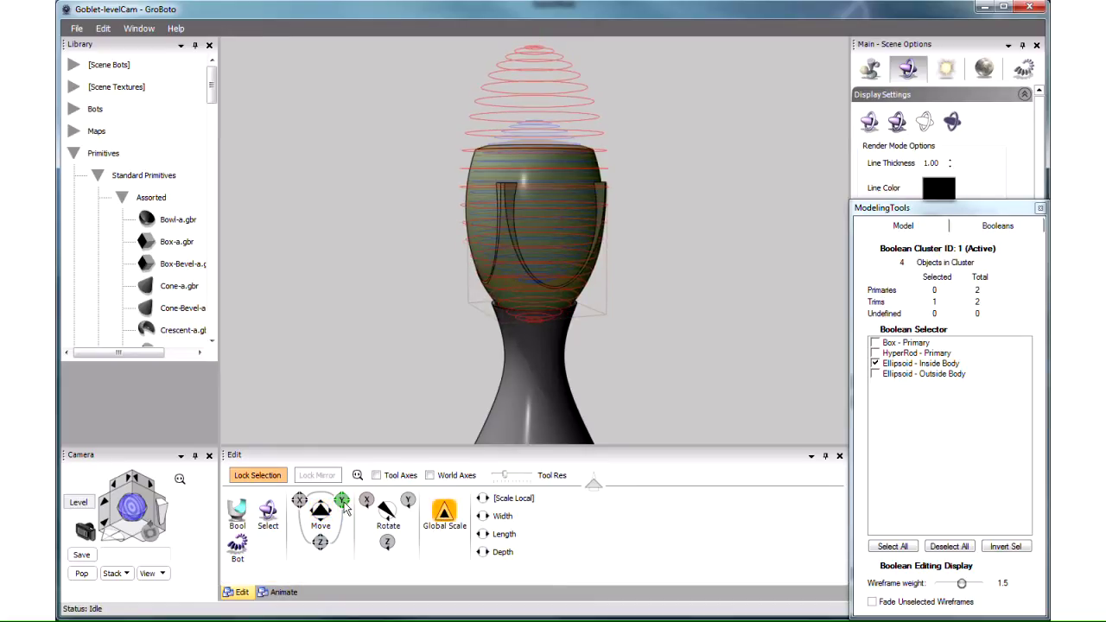
drag(343, 500, 343, 523)
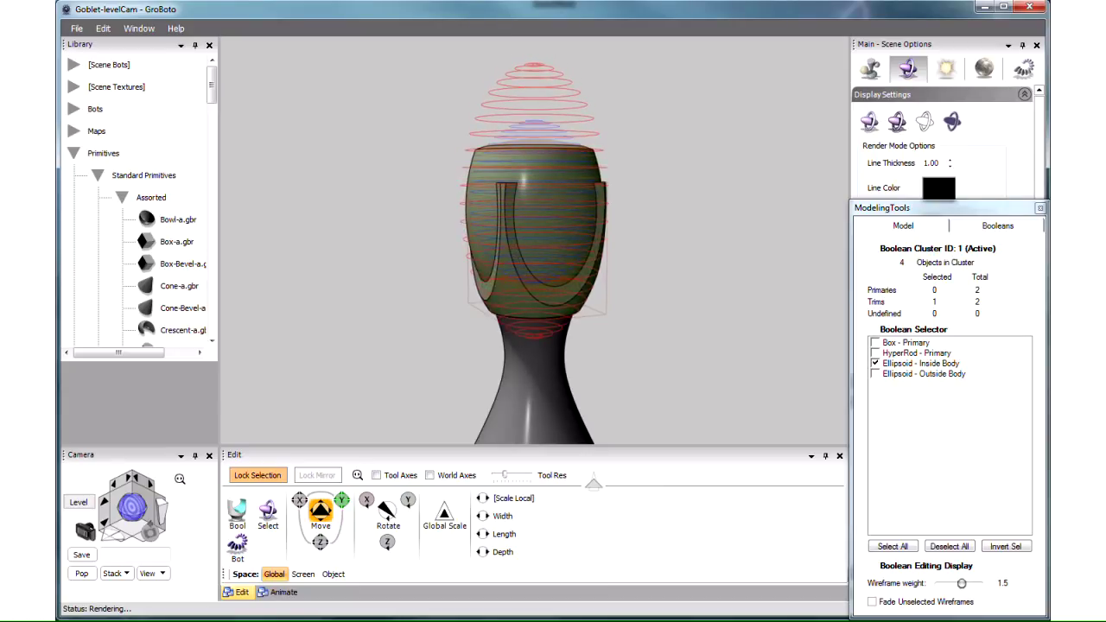
Step: Shorten the inside-body Ellipsoid's length, then refine its global scale and height along Y to thin the raised band around the cup
click(483, 534)
mouse_move(474, 533)
mouse_down()
mouse_move(388, 508)
mouse_move(471, 555)
mouse_up()
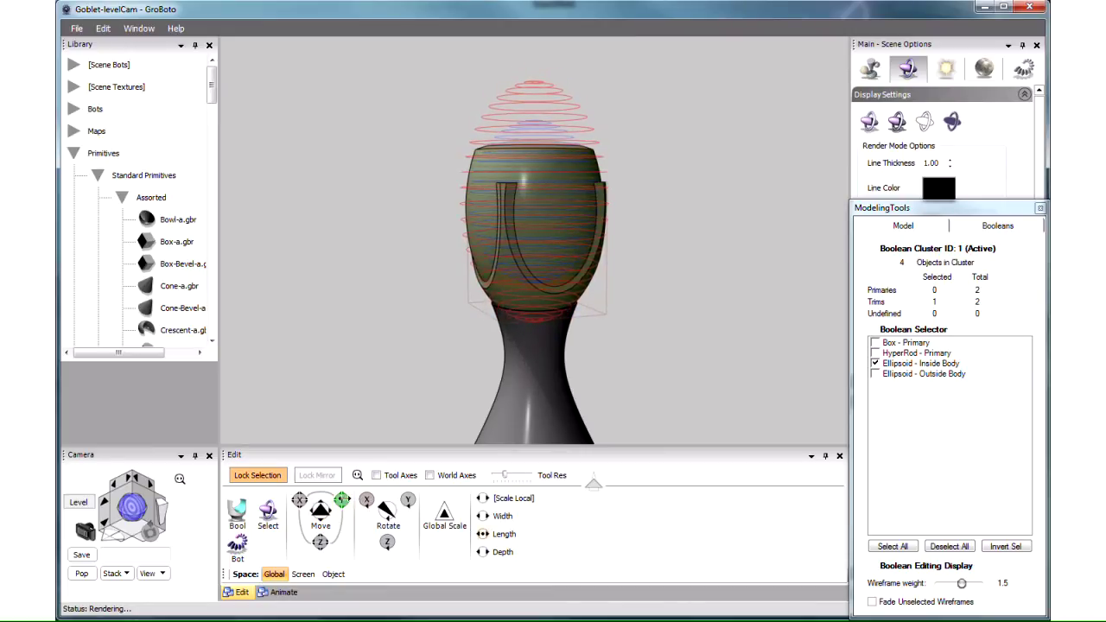
click(444, 514)
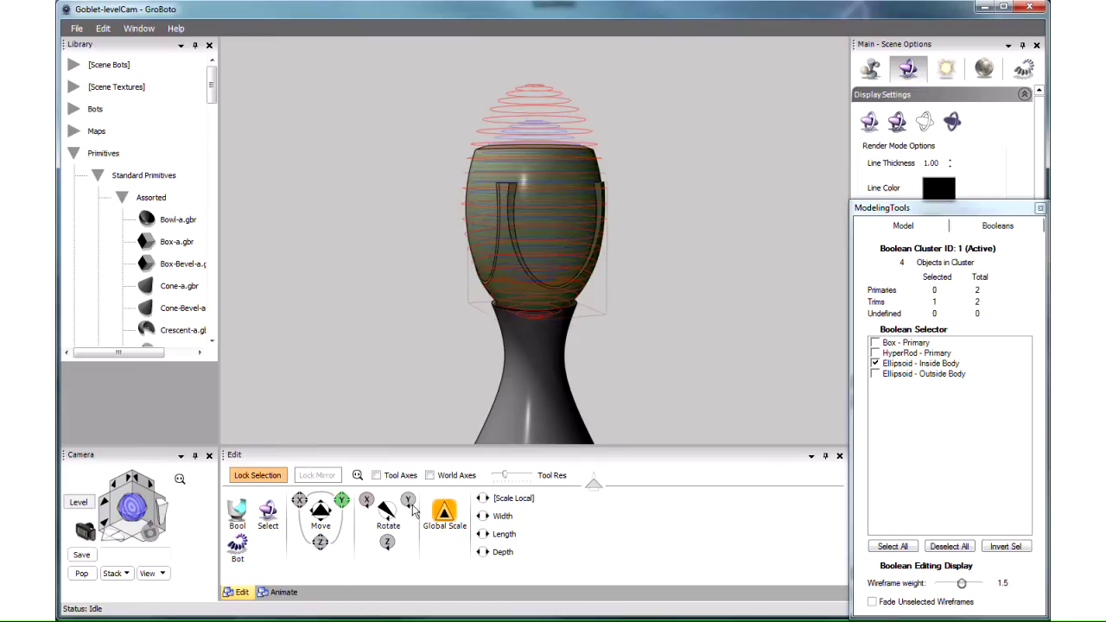
click(343, 503)
drag(342, 500, 342, 506)
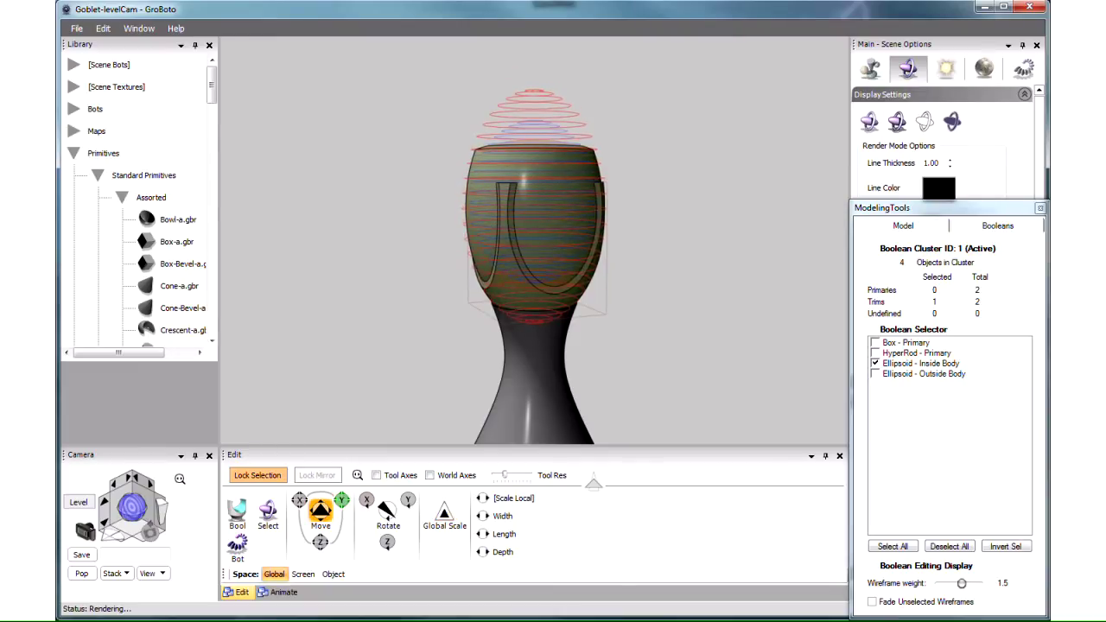
click(445, 516)
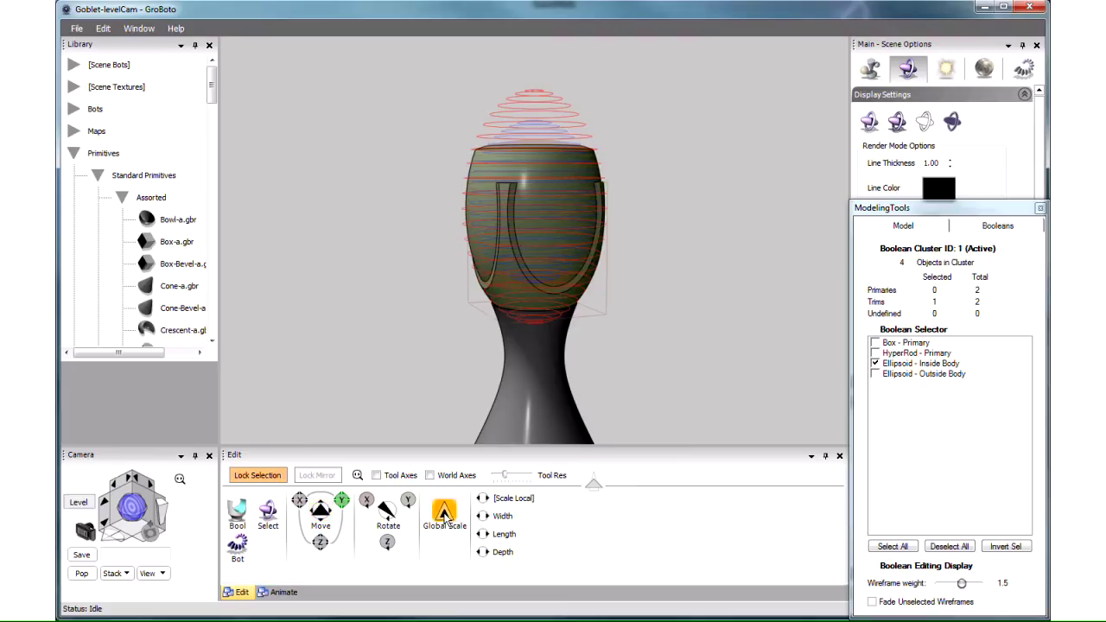
drag(444, 515, 444, 516)
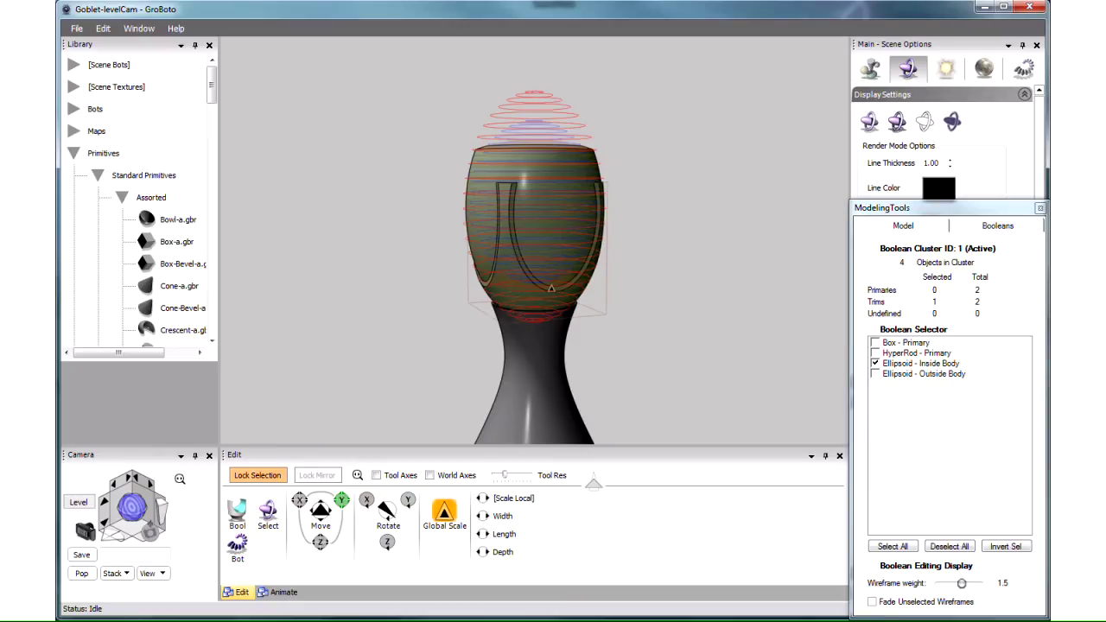
Step: Select only the Box primary, enlarge it slightly with Global Scale, and inspect the cup's rebuilt mesh up close
click(876, 364)
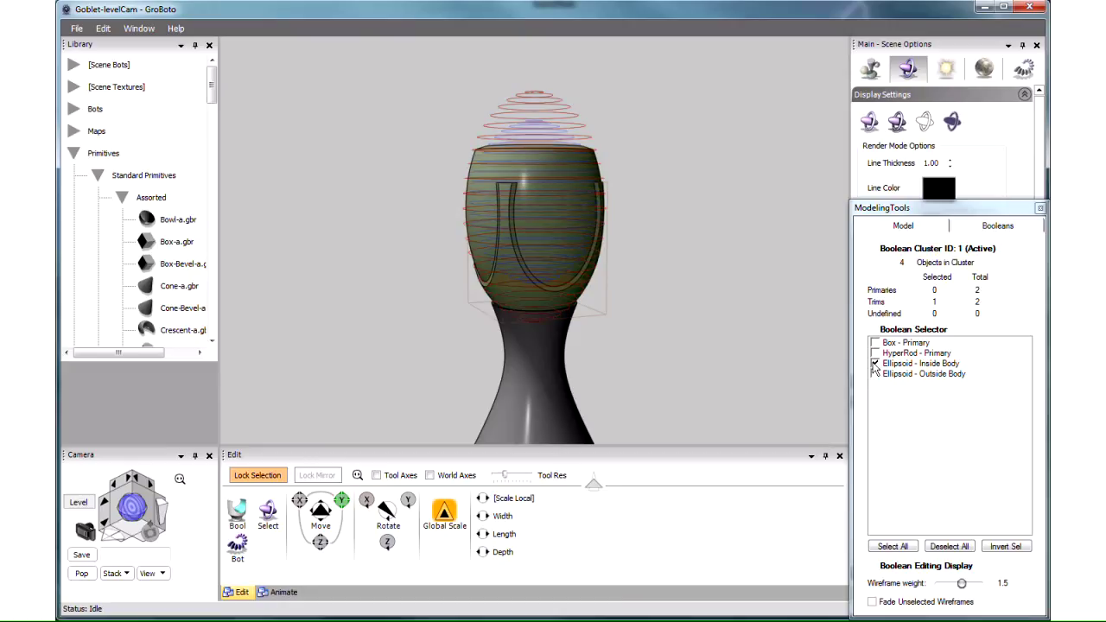
click(876, 343)
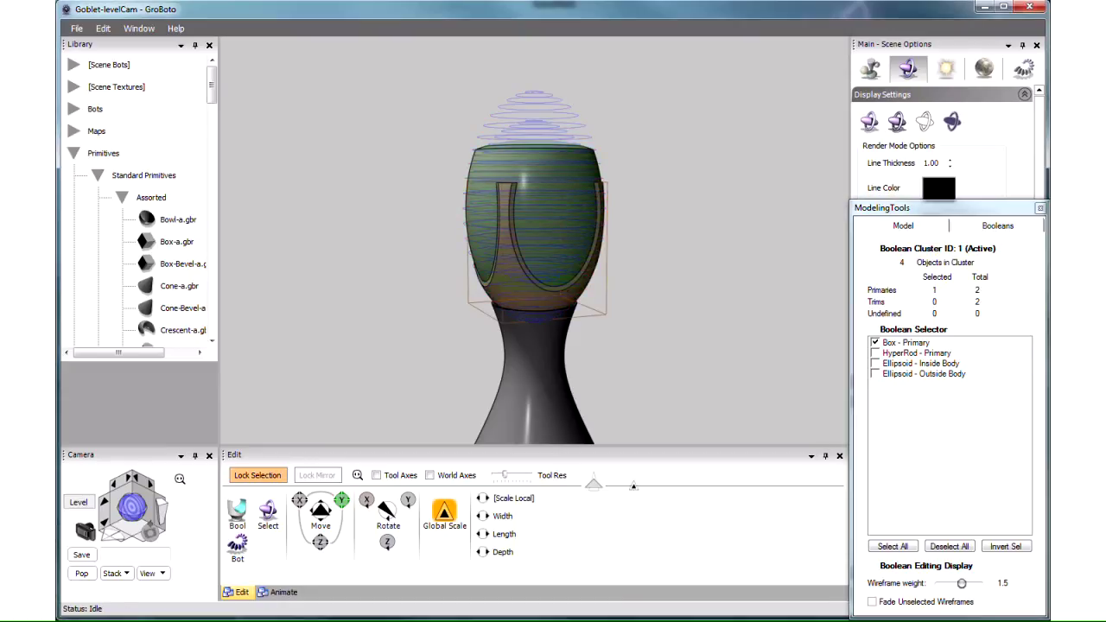
drag(445, 516, 468, 495)
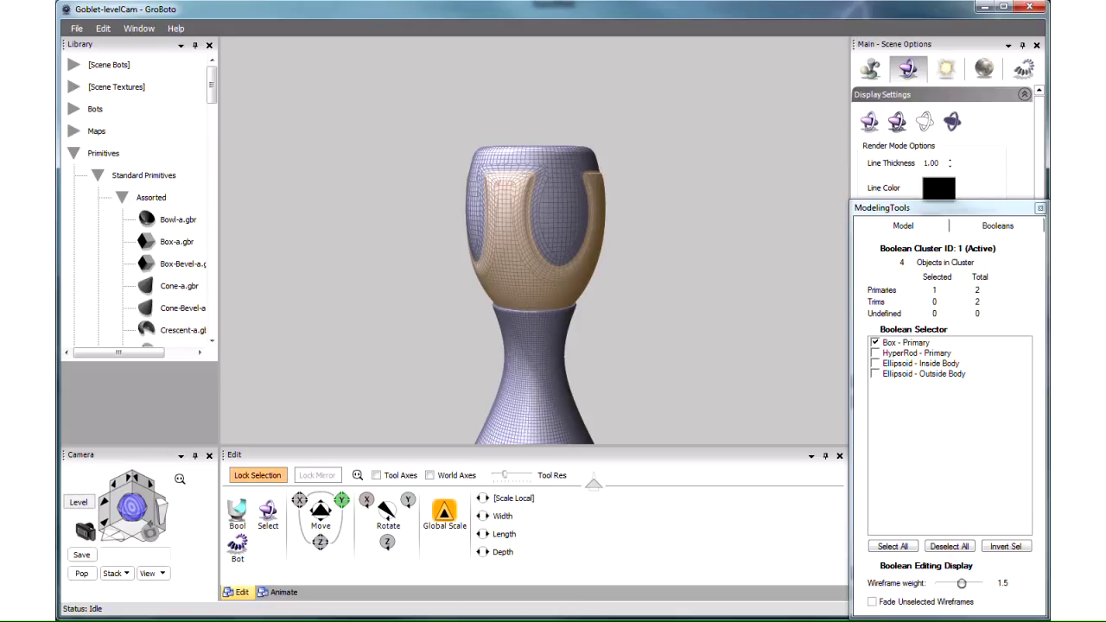
click(303, 567)
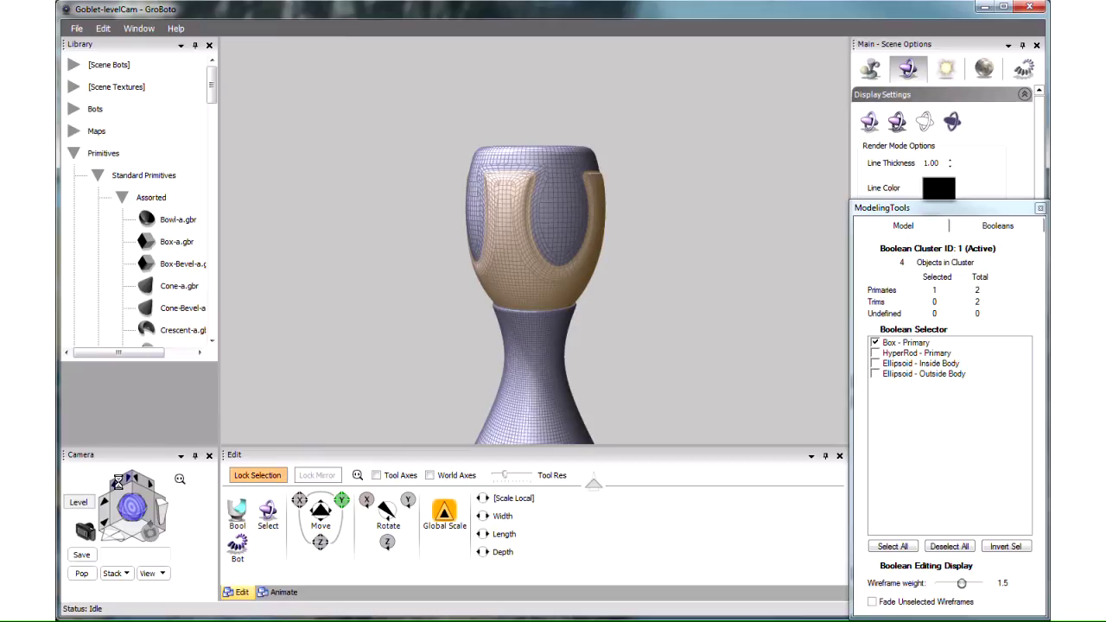
drag(118, 481, 131, 501)
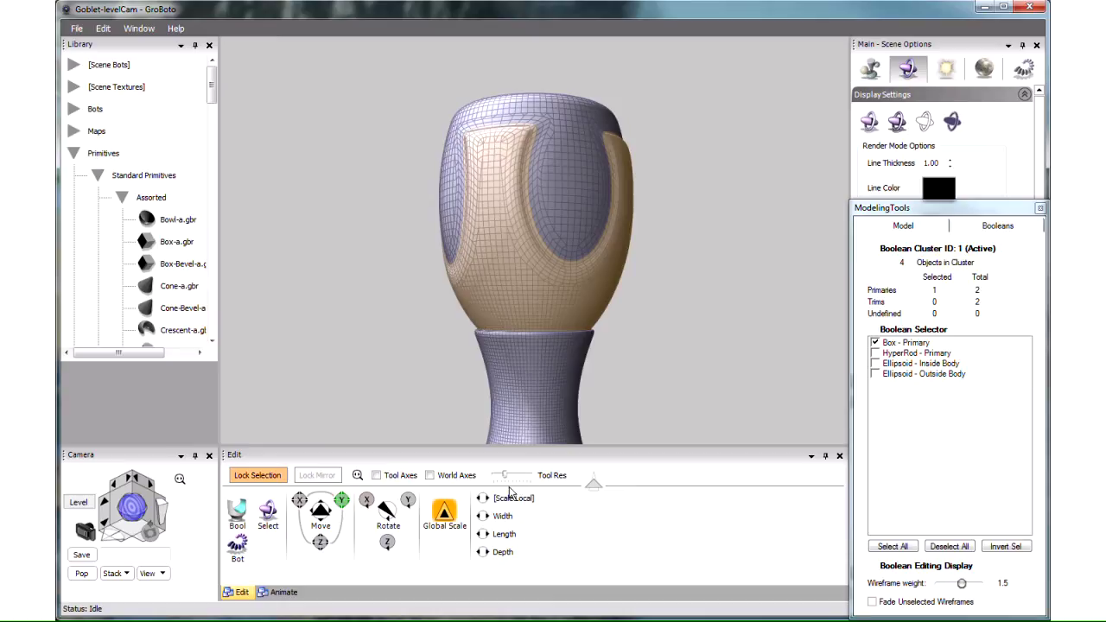
Step: Return the tool resolution to its minimum and reduce the stem's Top Radius to meet the base of the cup
drag(505, 476, 494, 477)
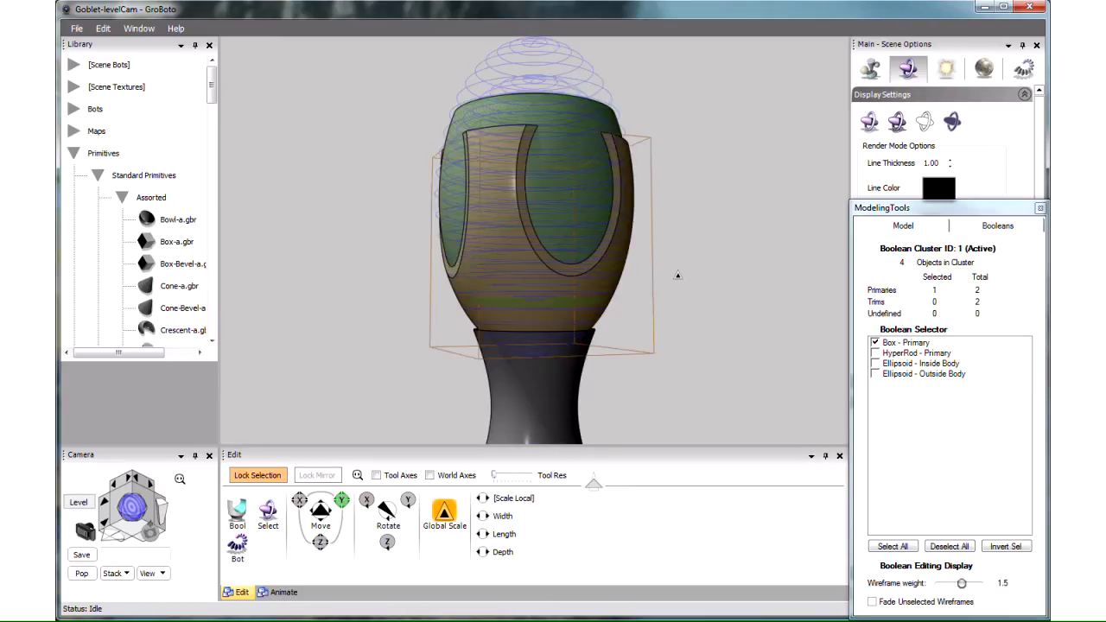
key(Escape)
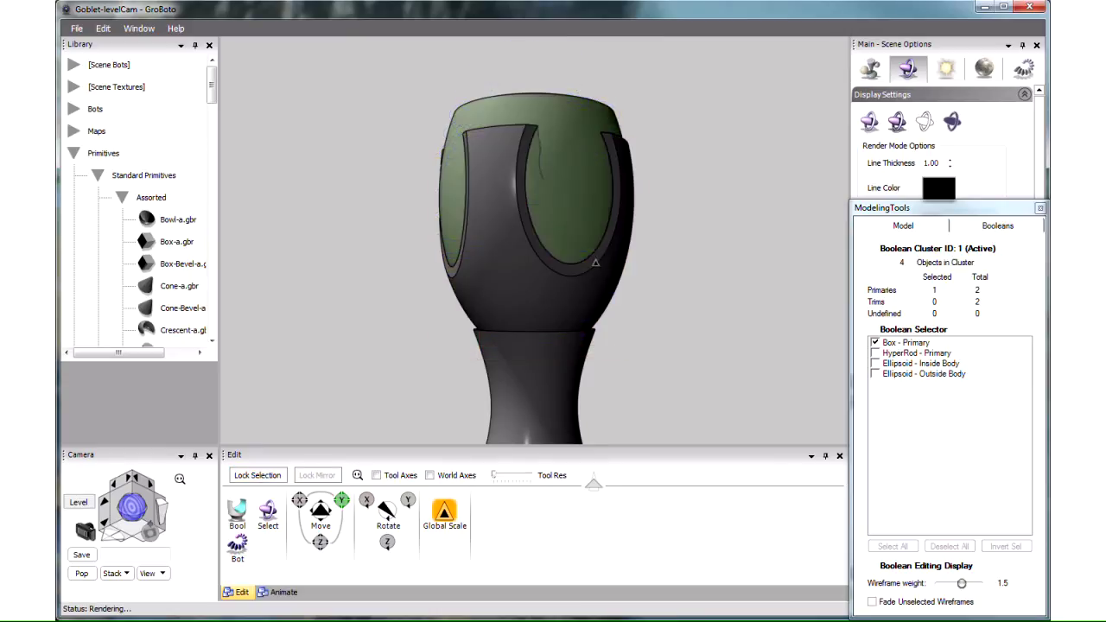
click(531, 368)
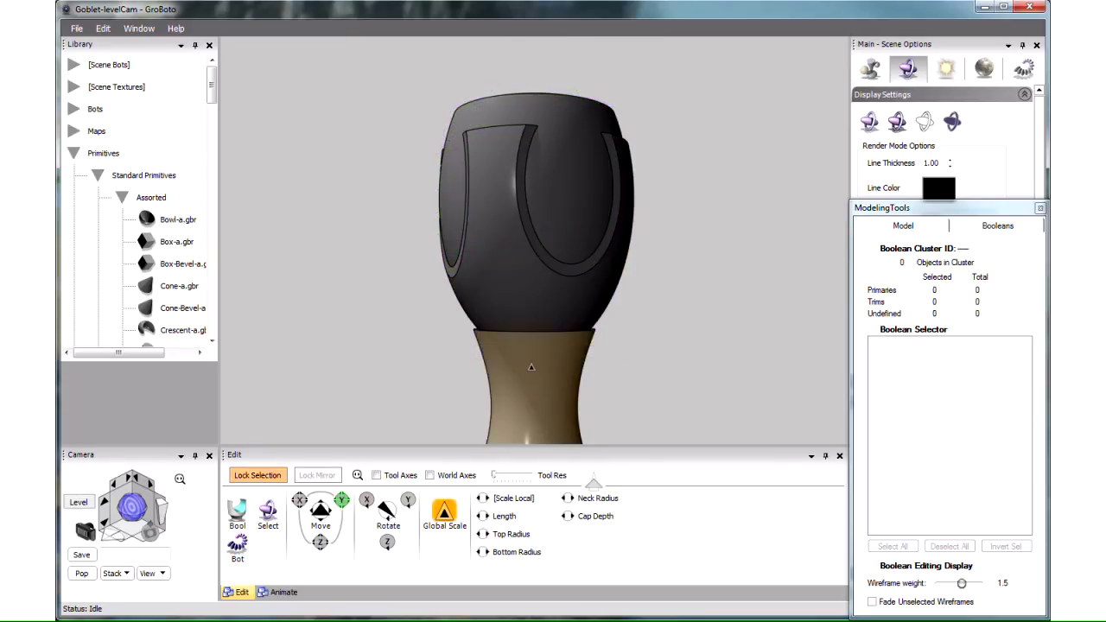
click(484, 534)
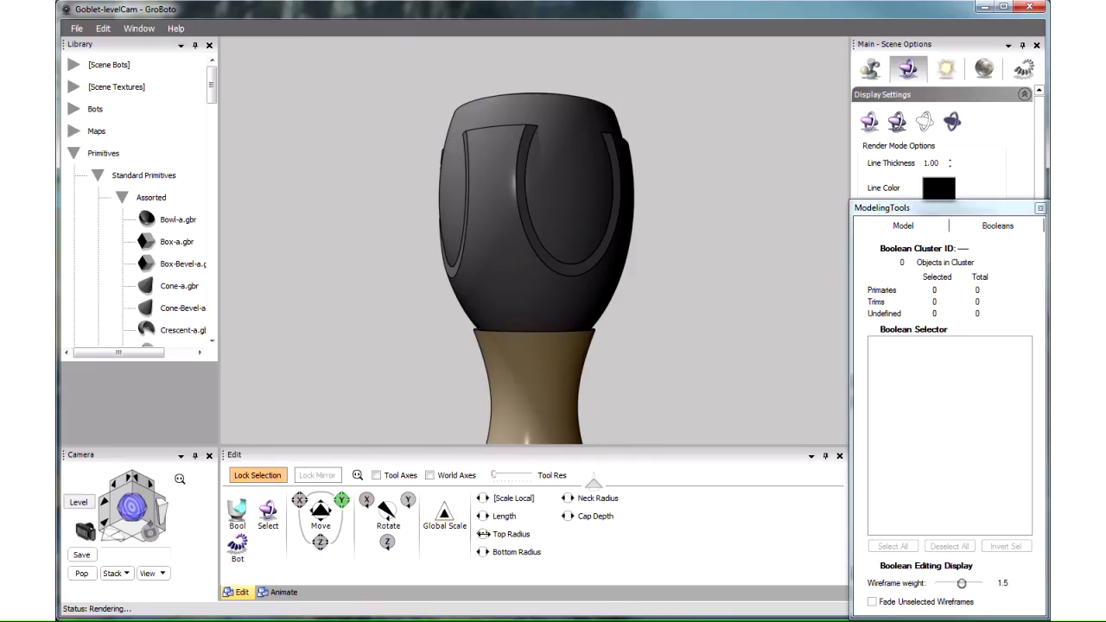
drag(482, 535, 480, 534)
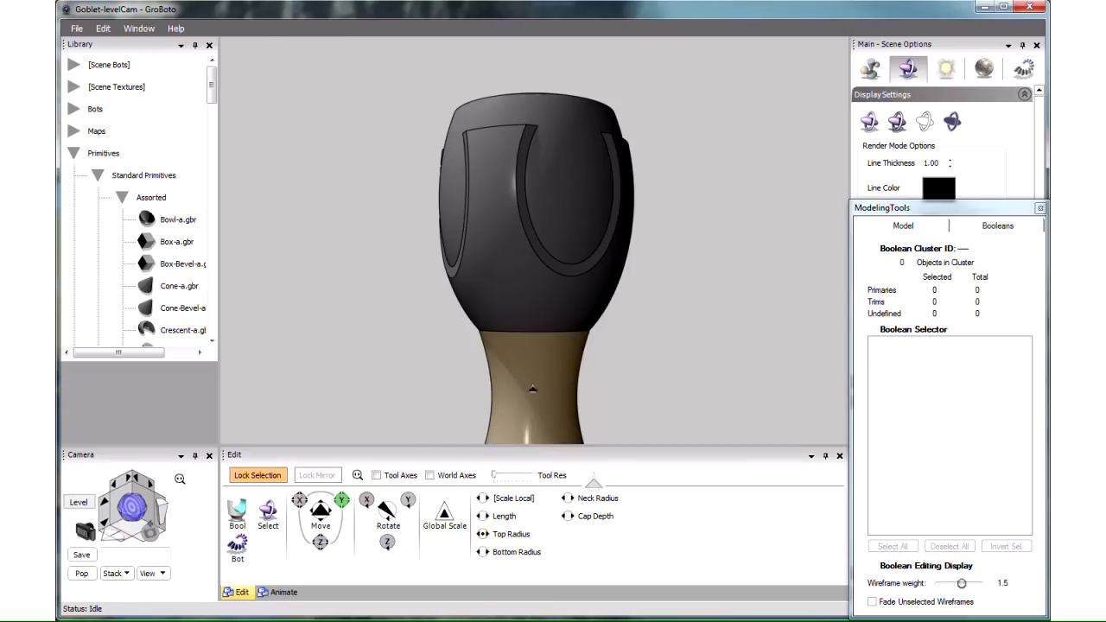
Step: Show the rebuilt goblet mesh, clear the stem selection, and examine the join between cup and stem
key(m)
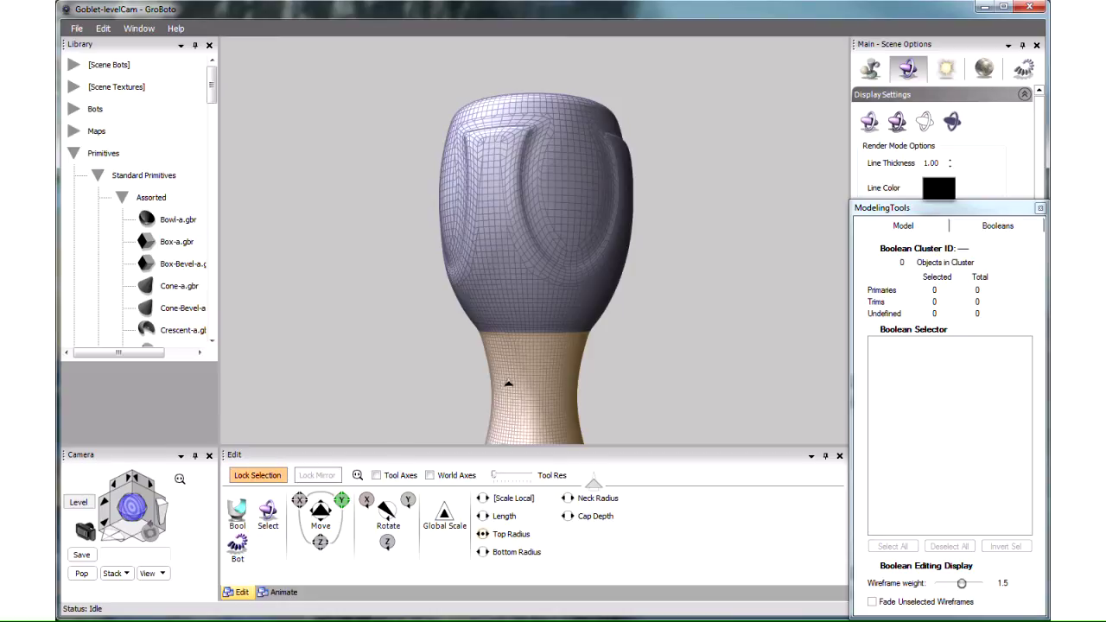
click(268, 512)
click(343, 371)
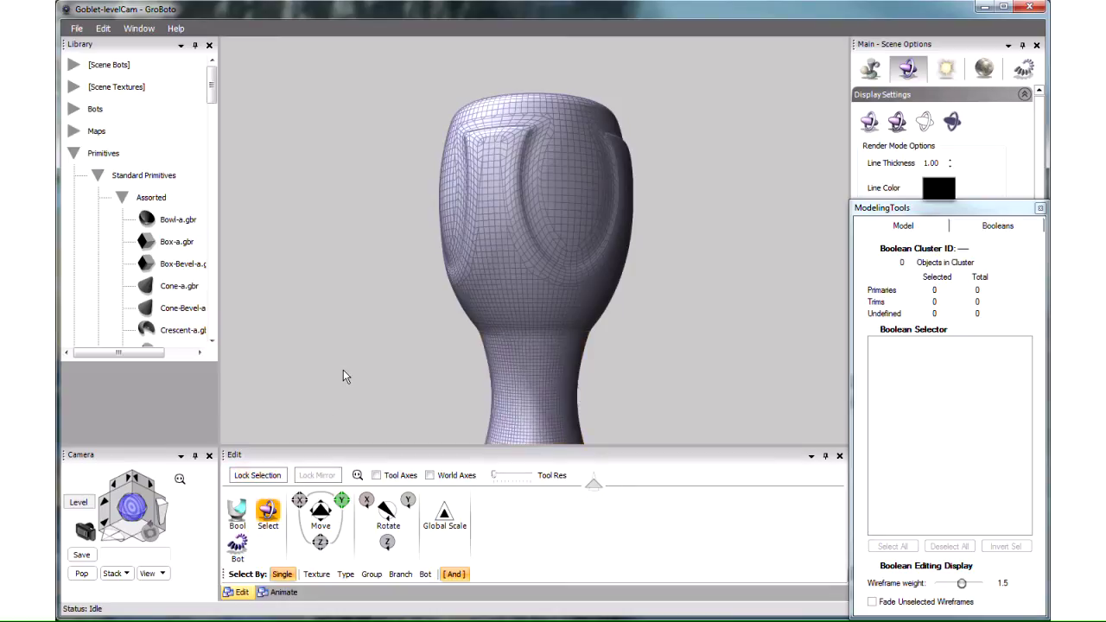
drag(122, 482, 126, 508)
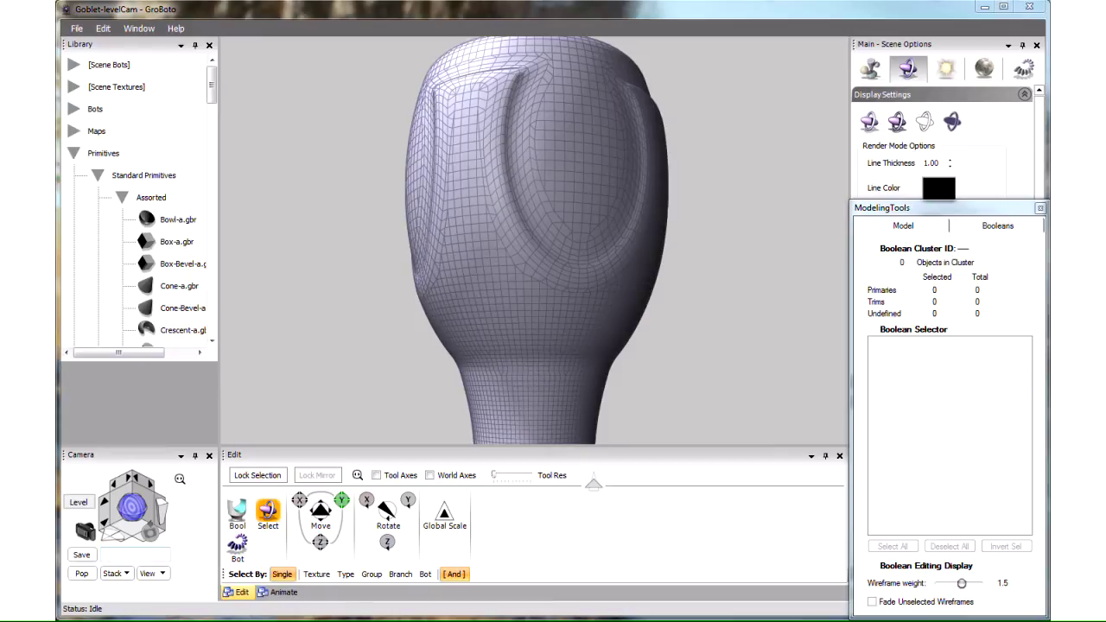
mouse_move(122, 480)
mouse_down()
mouse_move(134, 522)
mouse_move(119, 480)
mouse_move(129, 484)
mouse_move(112, 483)
mouse_up()
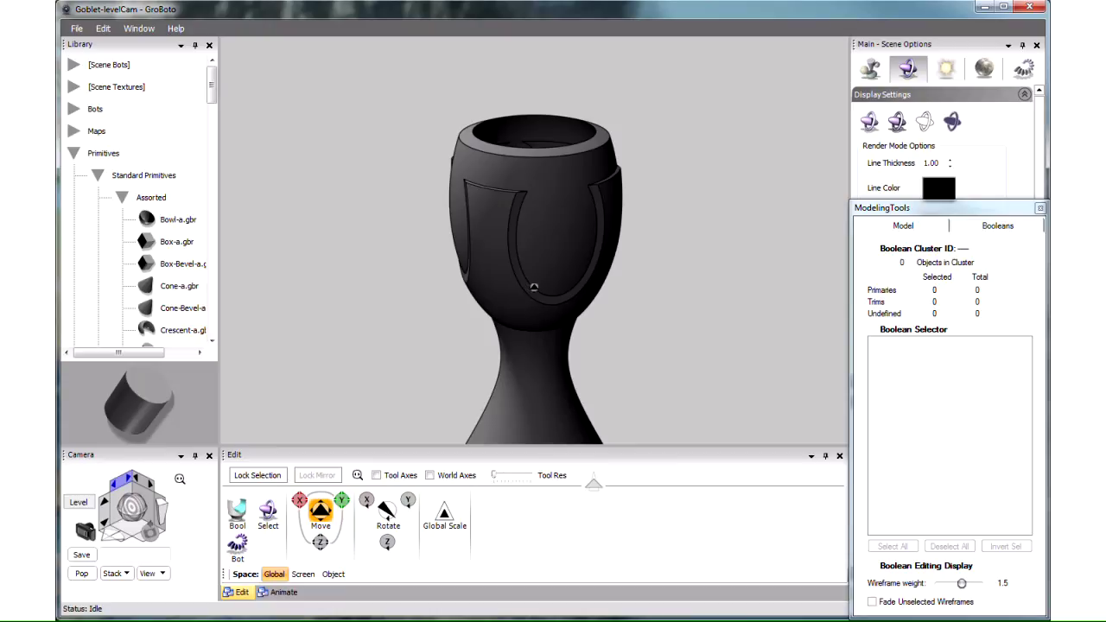
Step: Enlarge the cup's Ellipsoid - Outside Body trim, lower it along global Y to open the cup wall, and inspect the mesh
click(534, 287)
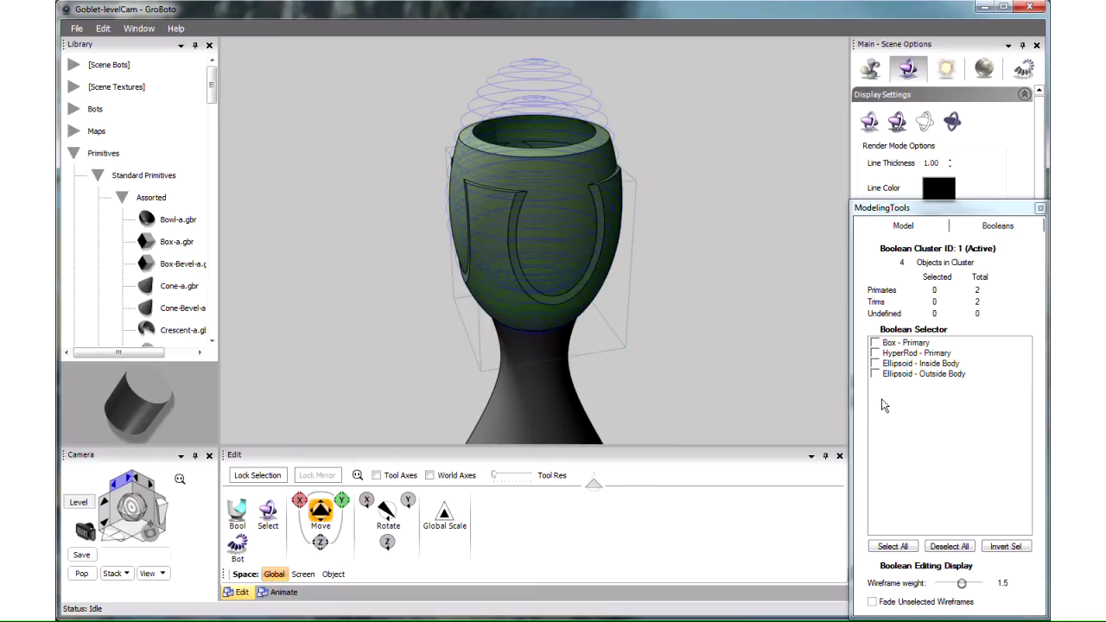
click(874, 373)
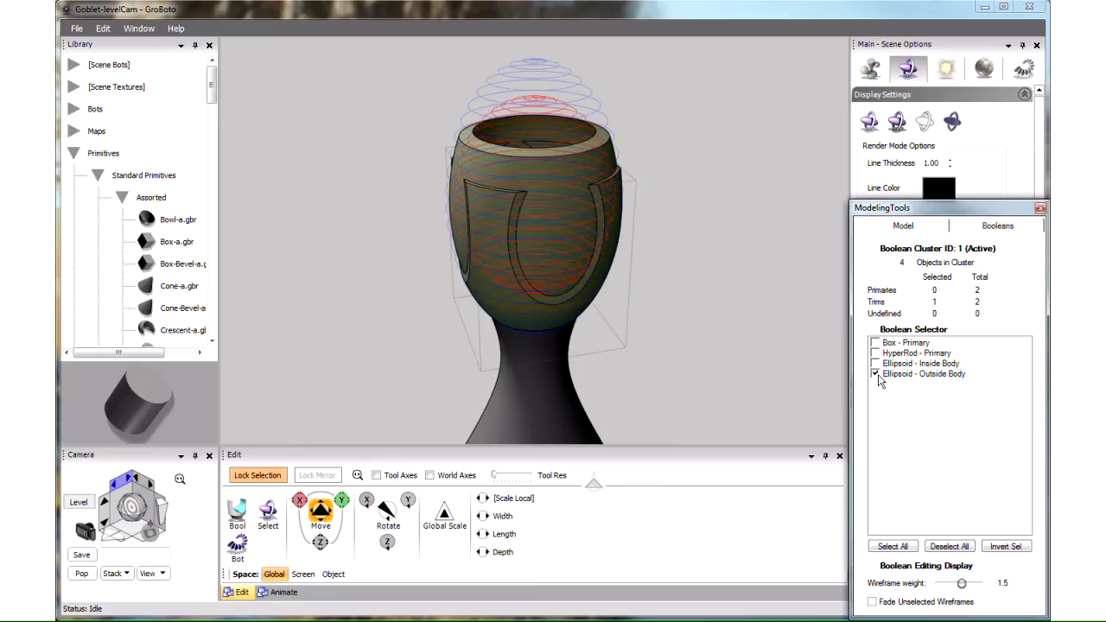
drag(135, 508, 135, 499)
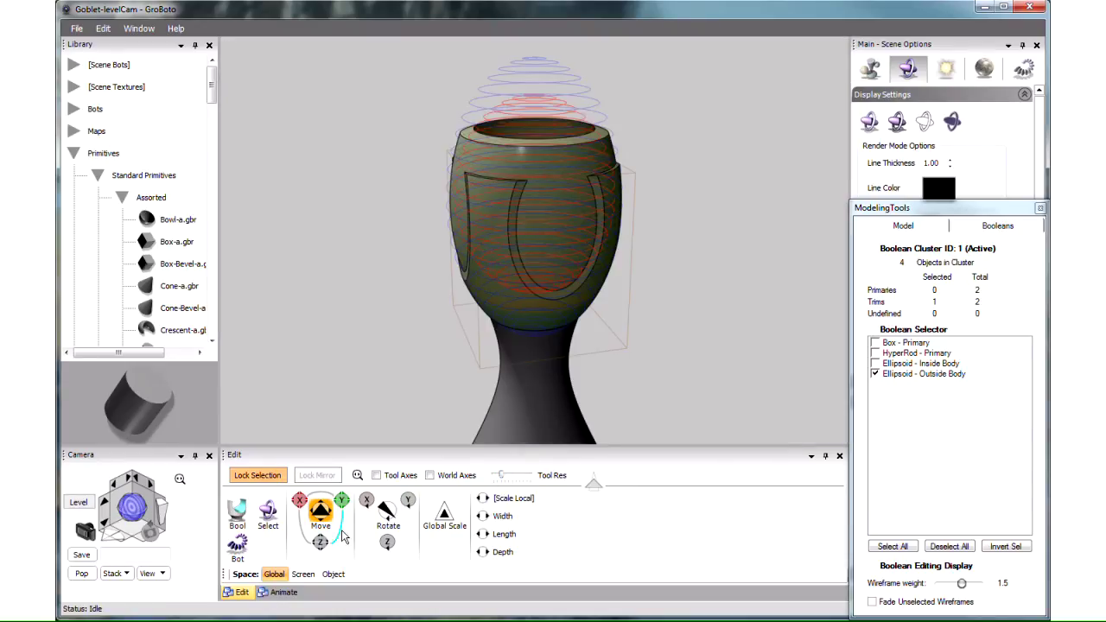
click(444, 513)
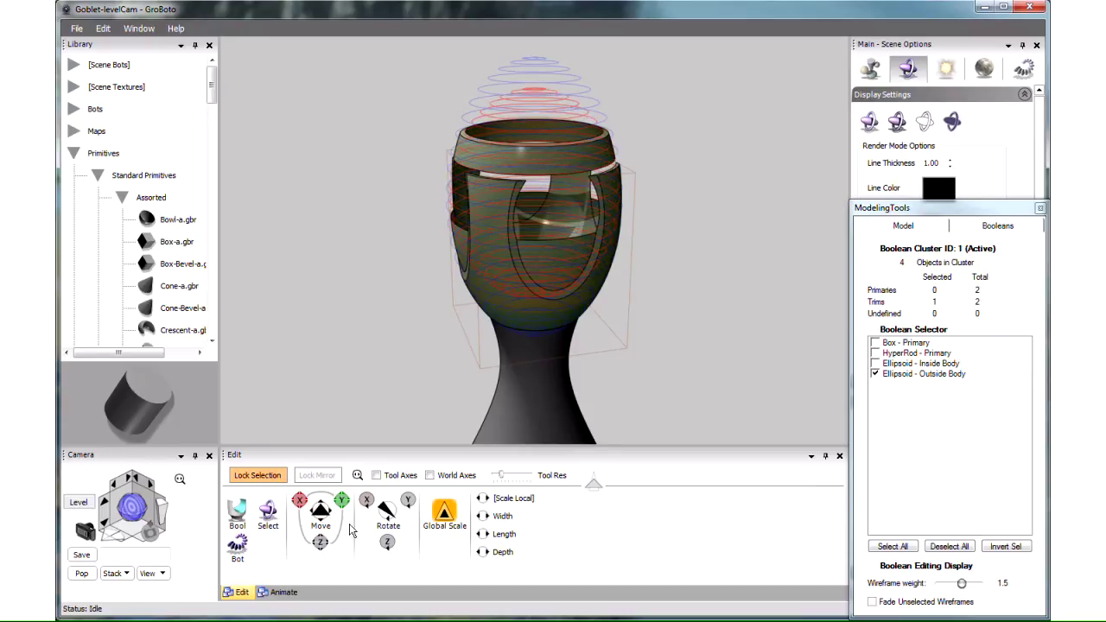
click(320, 510)
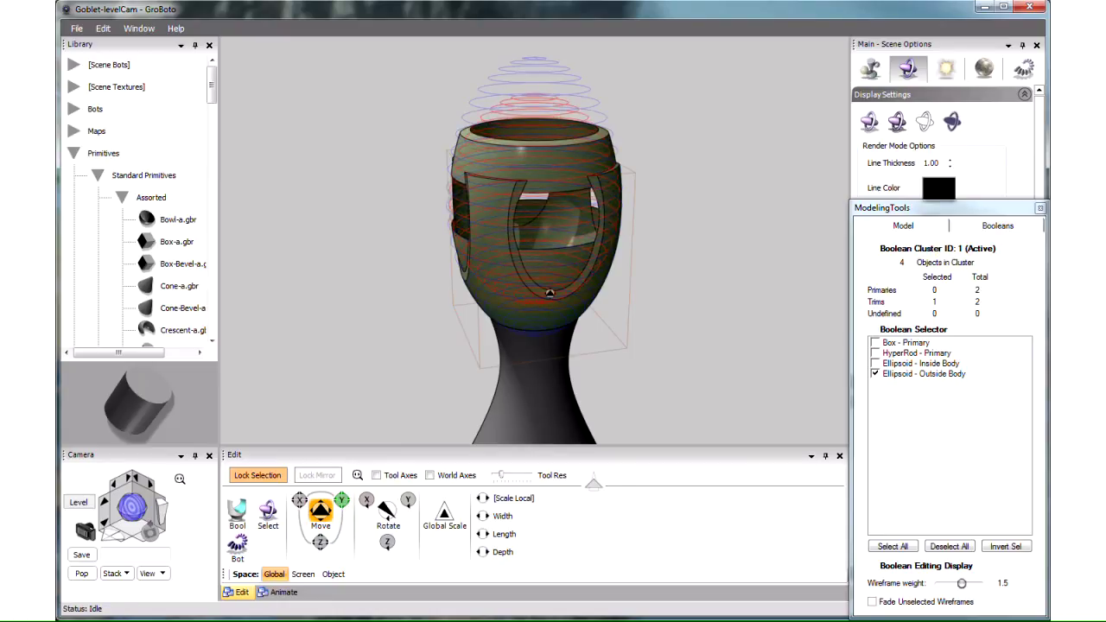
key(space)
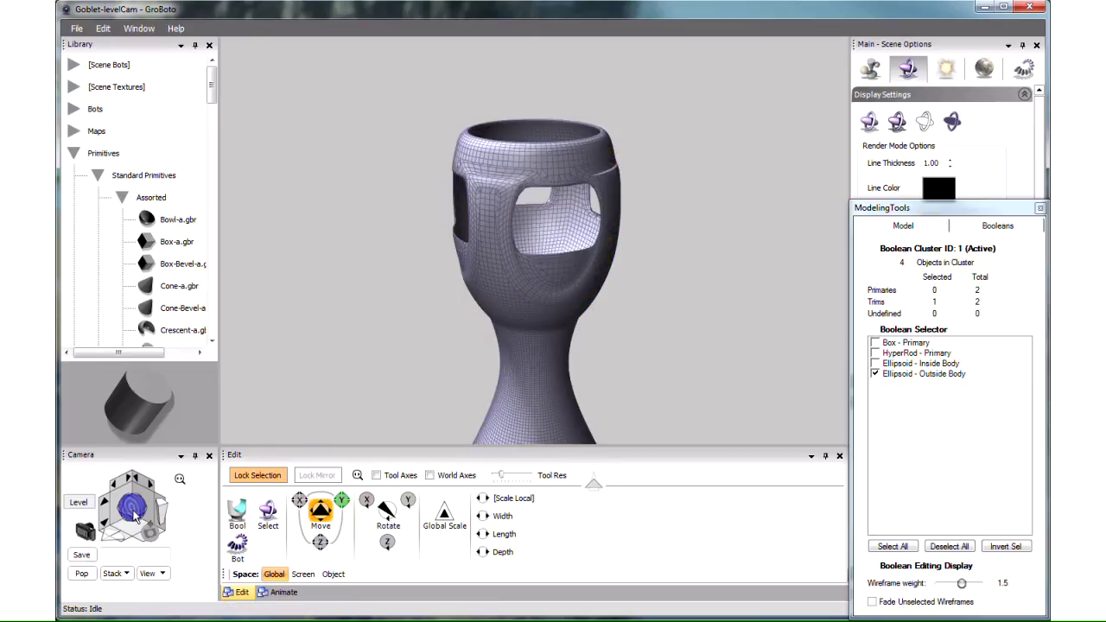
mouse_move(134, 510)
mouse_down()
mouse_move(134, 492)
mouse_move(142, 512)
mouse_up()
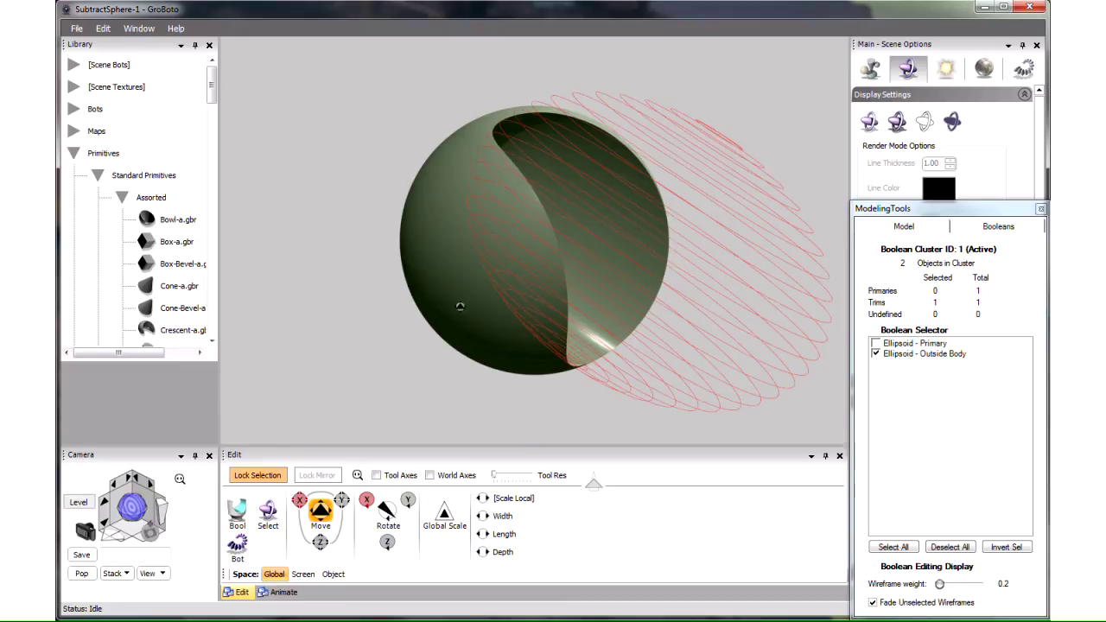
Step: Move the Ellipsoid - Outside Body trim in SubtractSphere-1 along the global X axis
drag(302, 508, 329, 507)
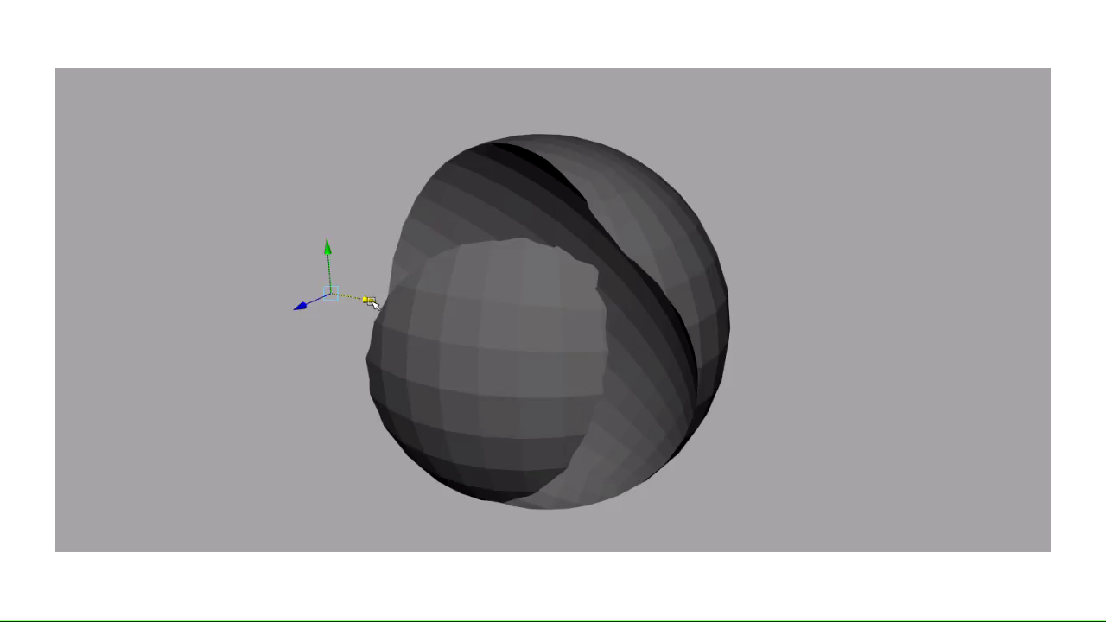
Step: In the other 3D program, move the subtracting sphere along its X axis through the Boolean sphere
drag(367, 302, 558, 357)
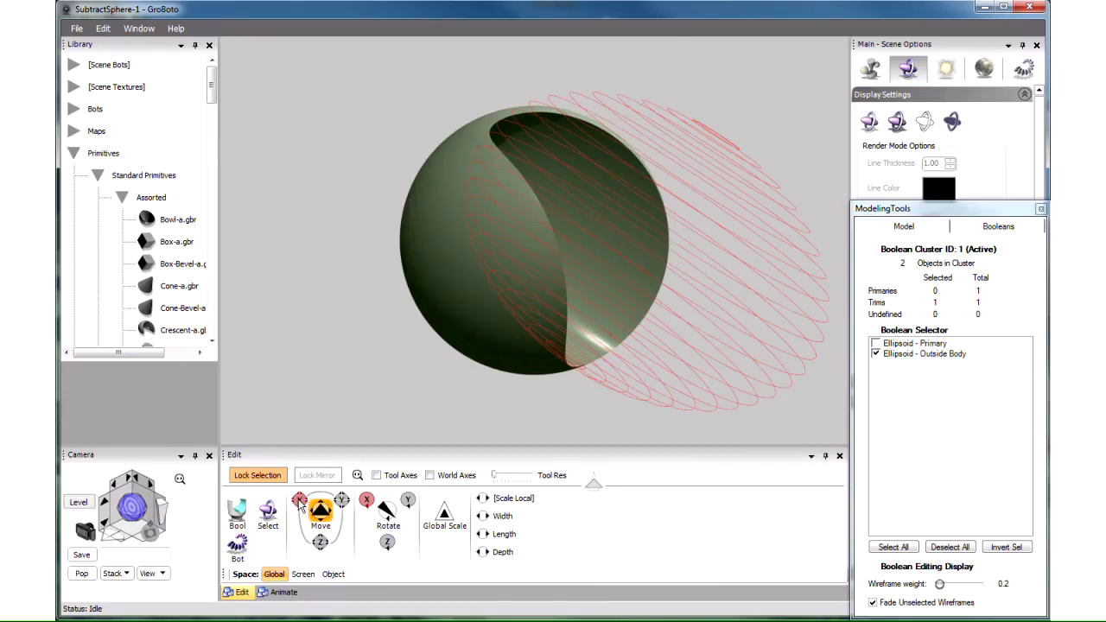
Step: Back in GroBoto, shift the outside-body Ellipsoid along global X to the sphere's opposite side and inspect the resulting mesh up close
drag(300, 505, 272, 503)
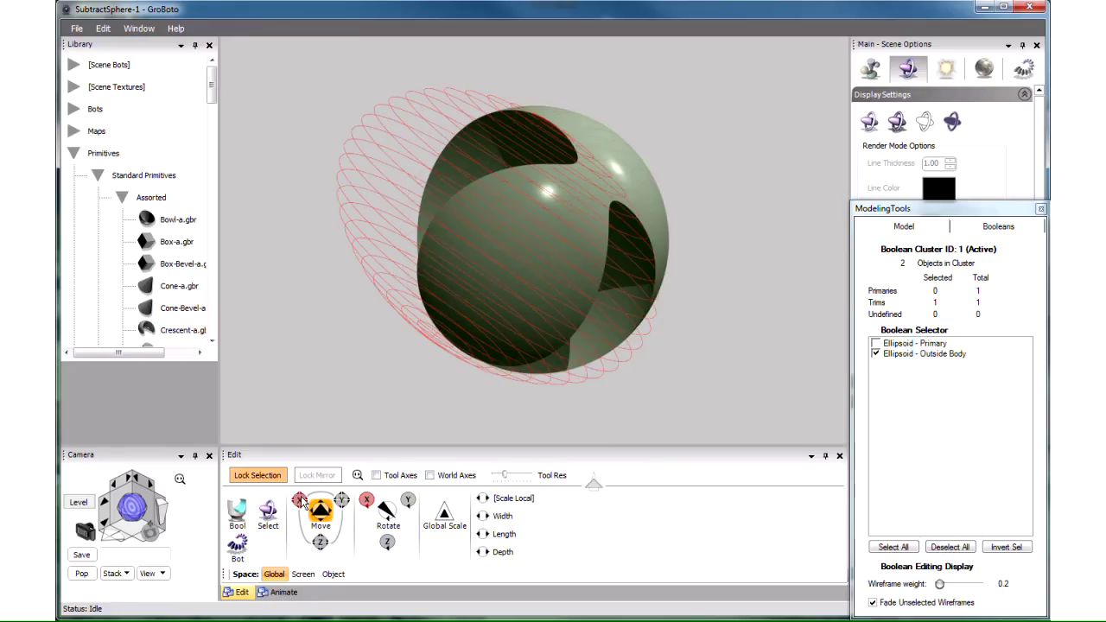
drag(300, 503, 297, 503)
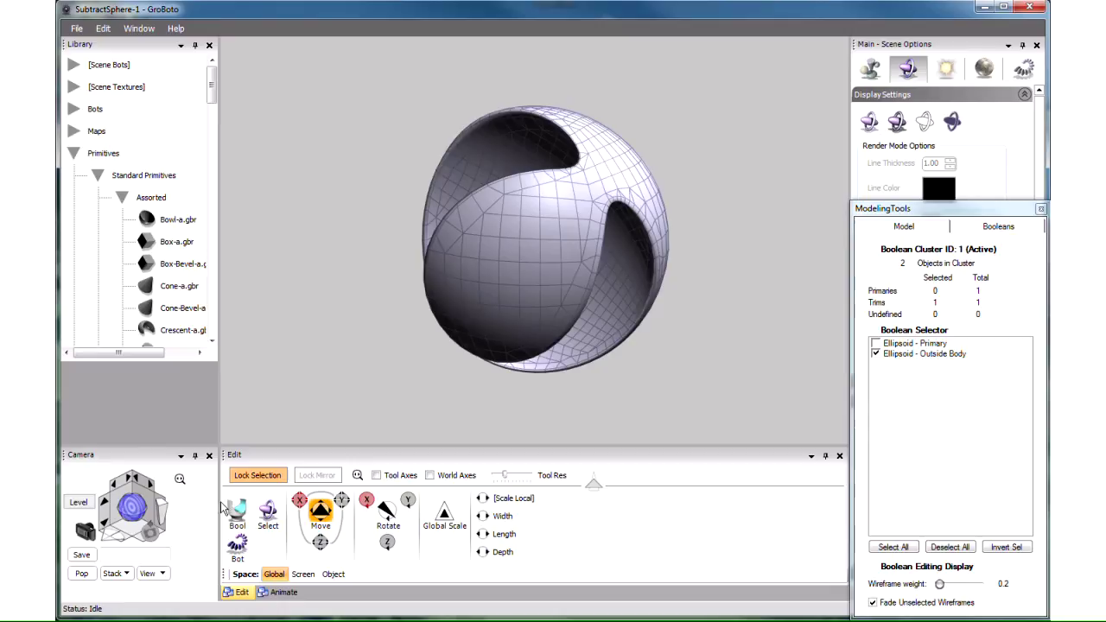
mouse_move(119, 483)
mouse_down()
mouse_move(140, 471)
mouse_move(129, 527)
mouse_move(134, 492)
mouse_up()
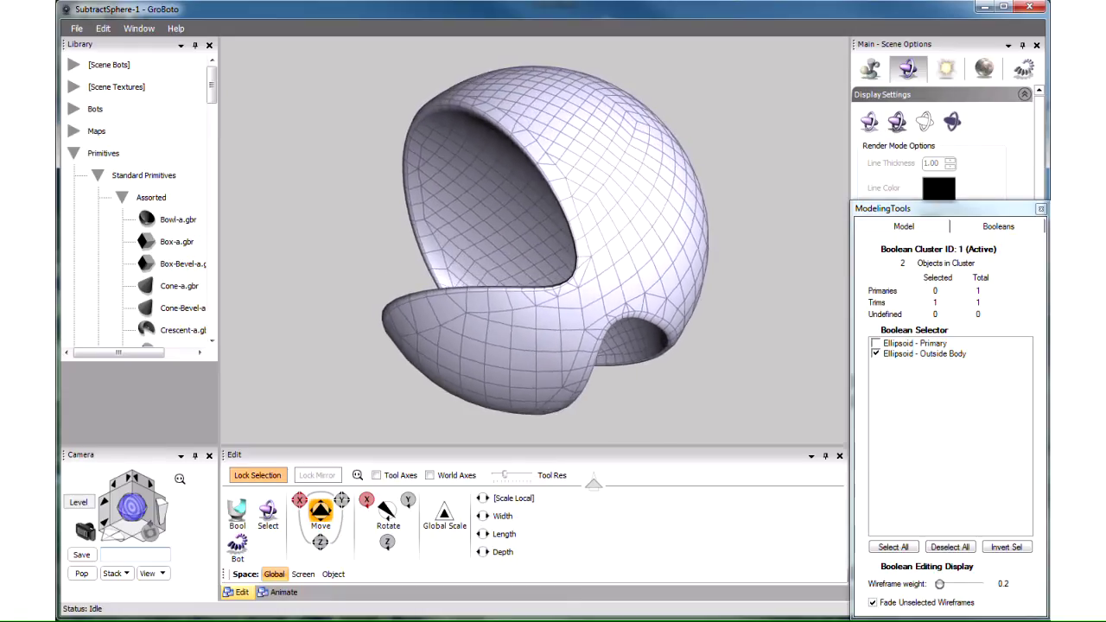